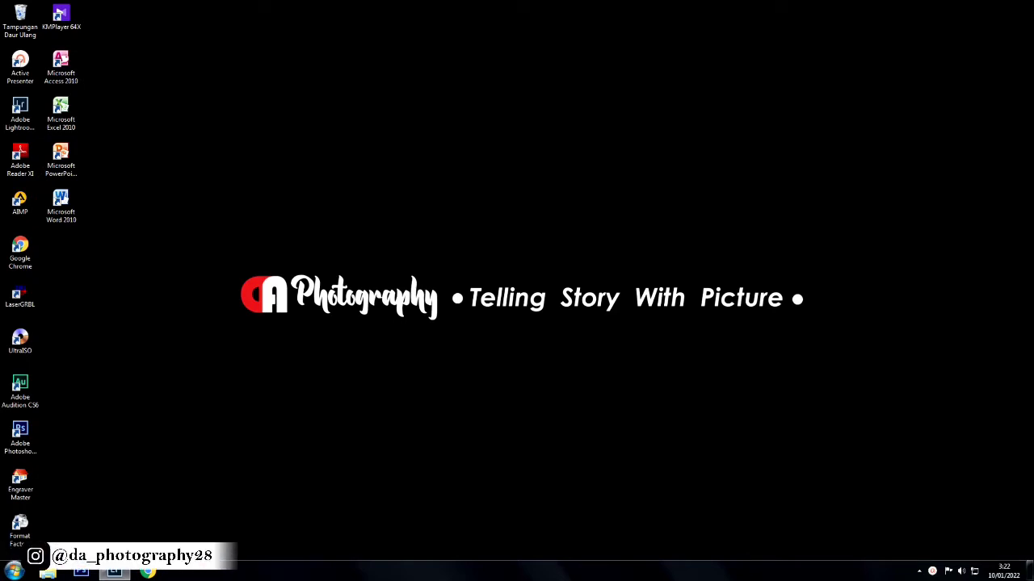
- Start the screen recorder and refresh the desktop several times
{"action": "double_click", "coordinate": [20, 66]}
{"action": "right_click", "coordinate": [314, 103]}
{"action": "left_click", "coordinate": [342, 135]}
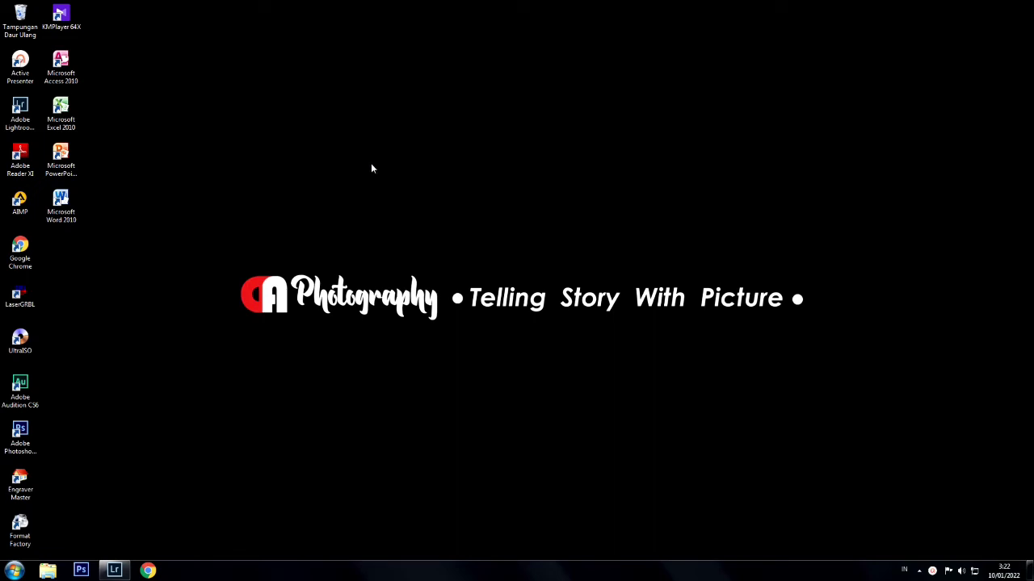
{"action": "right_click", "coordinate": [286, 118]}
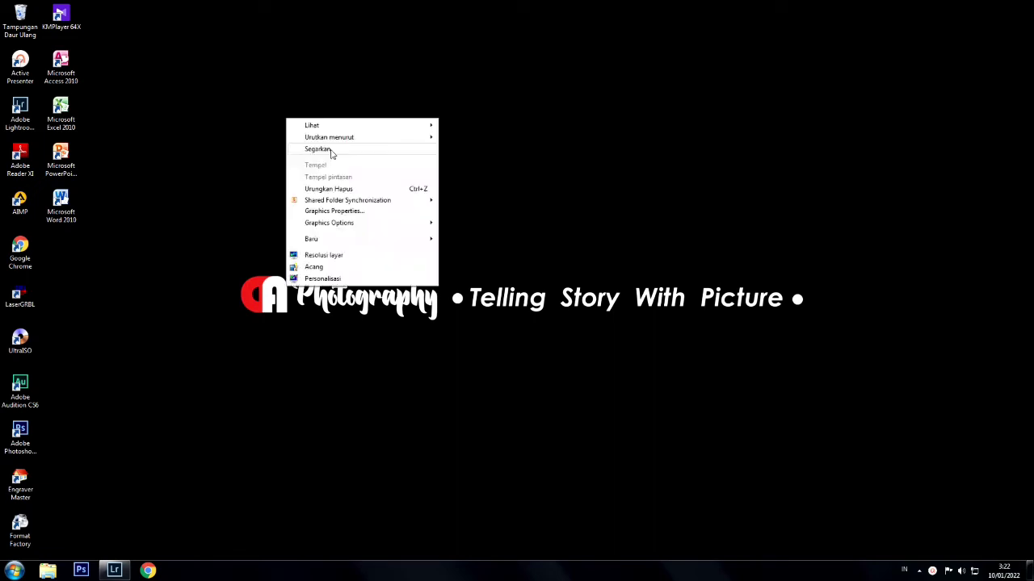
{"action": "left_click", "coordinate": [330, 151]}
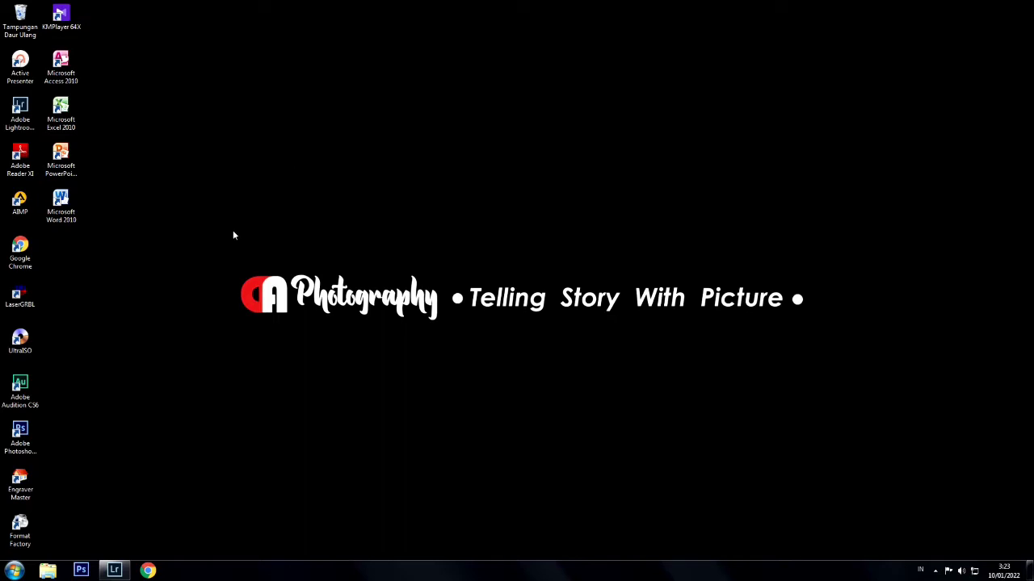
{"action": "right_click", "coordinate": [196, 225]}
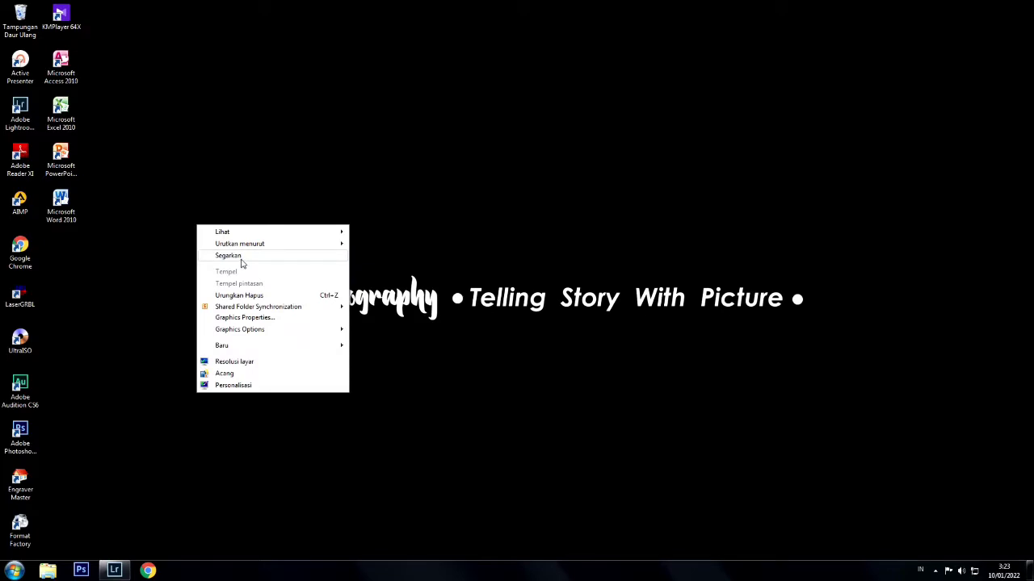
{"action": "left_click", "coordinate": [241, 258]}
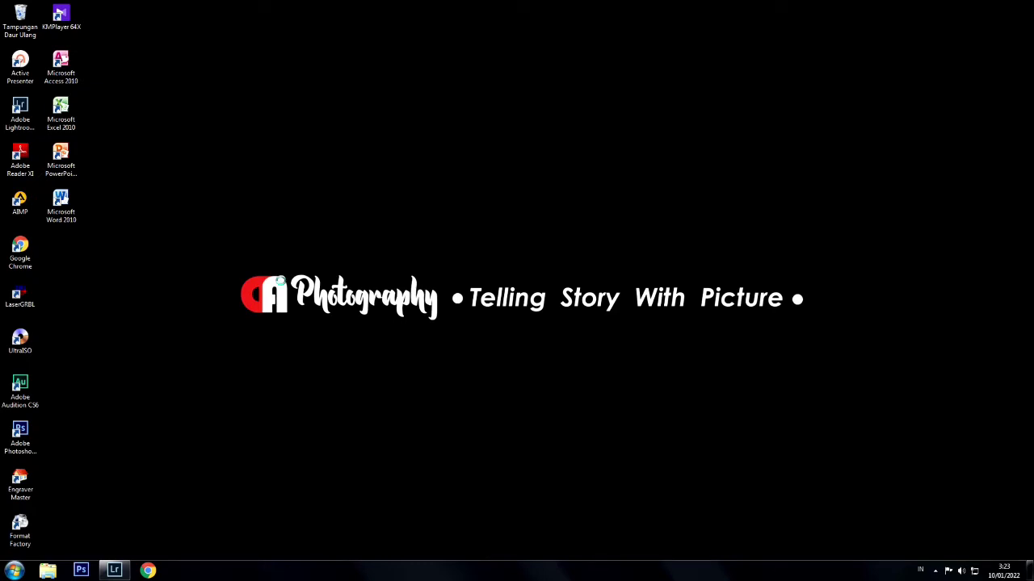
{"action": "right_click", "coordinate": [243, 255]}
{"action": "left_click", "coordinate": [296, 288]}
- Bring Lightroom back and open the black-to-white gradient image in the Develop module
{"action": "left_click", "coordinate": [114, 570]}
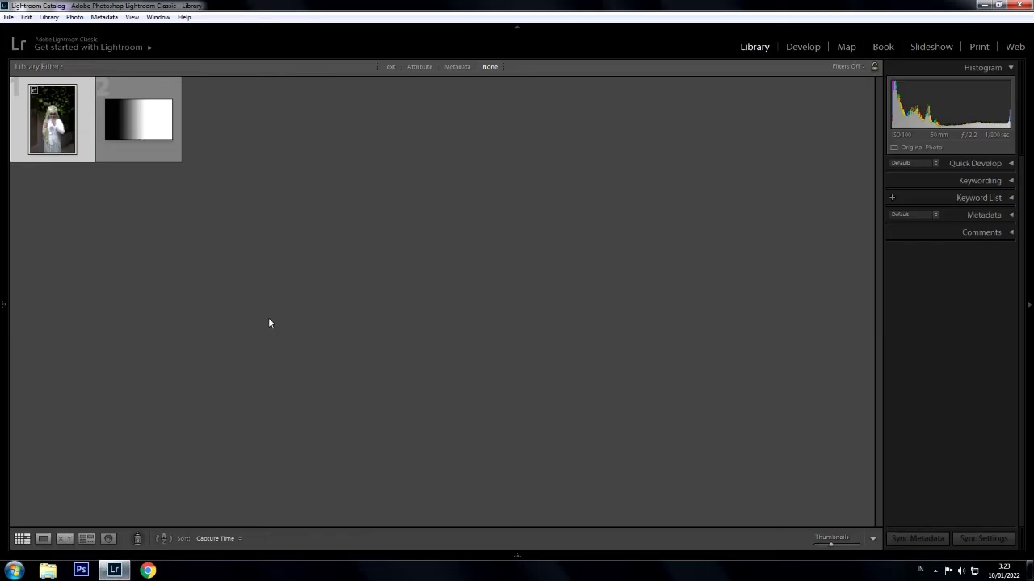
{"action": "left_click", "coordinate": [141, 124]}
{"action": "left_click", "coordinate": [801, 47]}
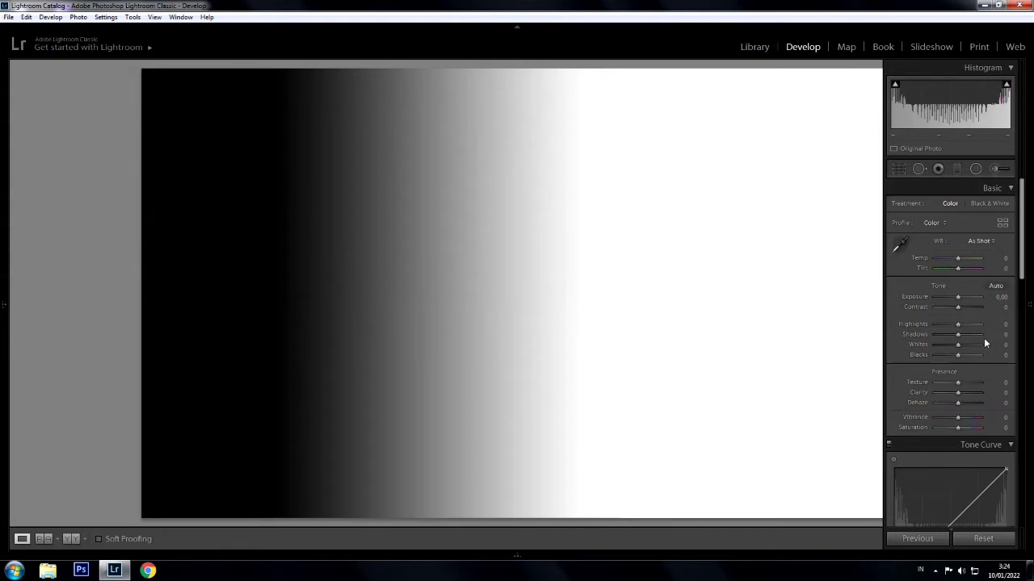
- Scroll the right panel until the Tone Curve panel, with its straight Linear RGB curve, is at the top
{"action": "scroll", "coordinate": [984, 345], "scroll_direction": "down", "scroll_amount": 5}
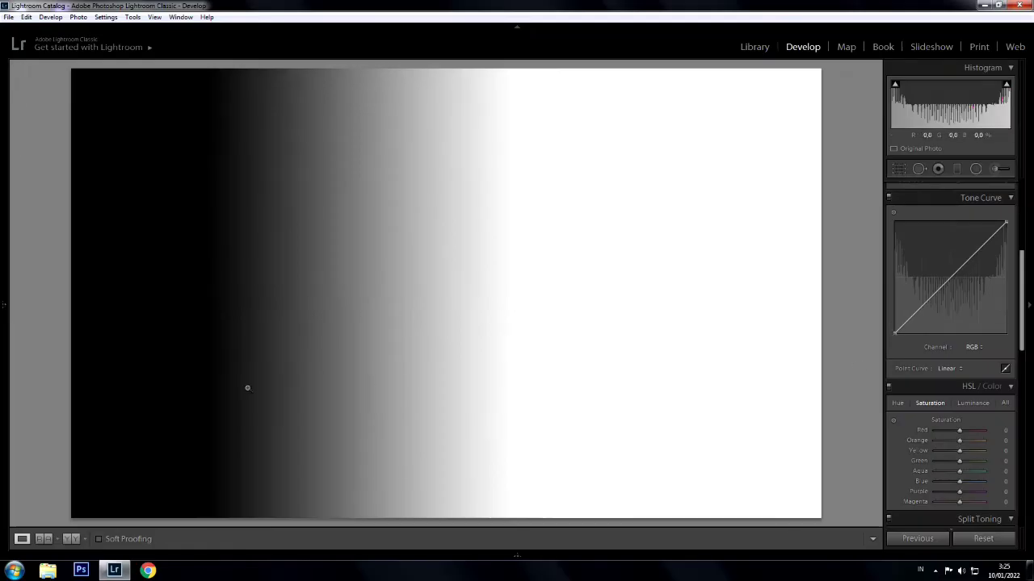
{"action": "left_click", "coordinate": [895, 332]}
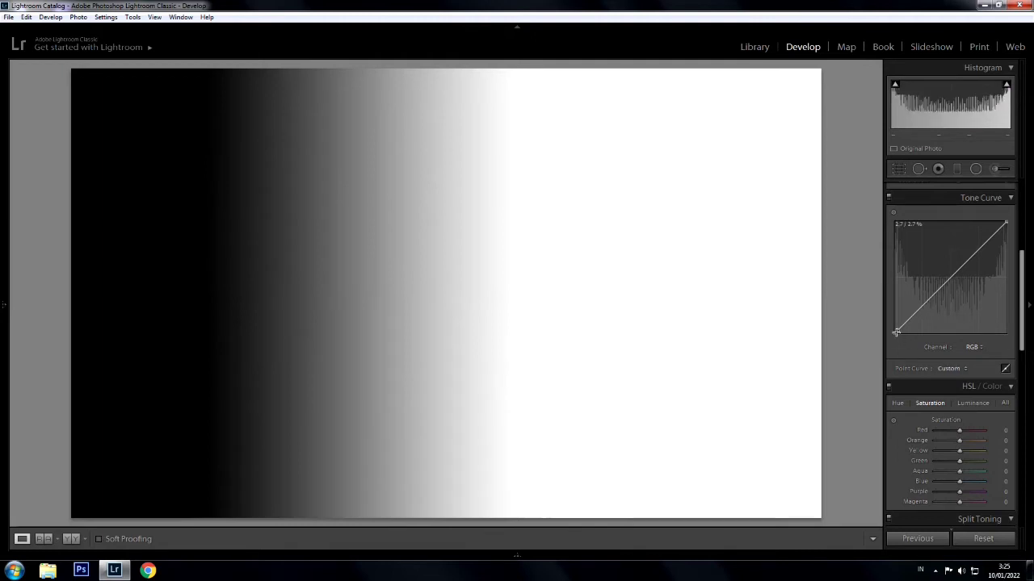
{"action": "left_click_drag", "start_coordinate": [895, 331], "coordinate": [895, 333]}
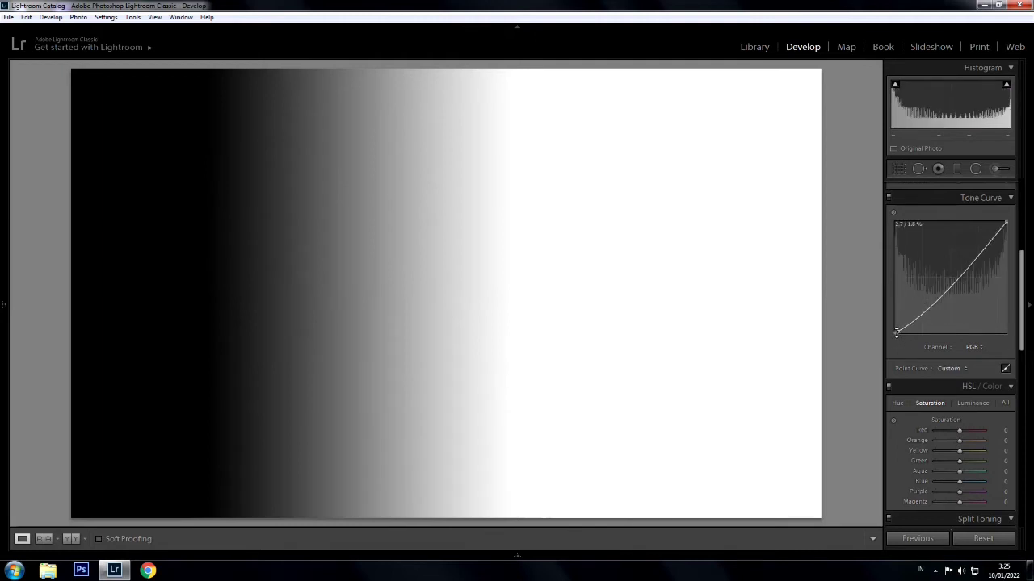
{"action": "key", "text": "ctrl+z"}
{"action": "key", "text": "ctrl+z"}
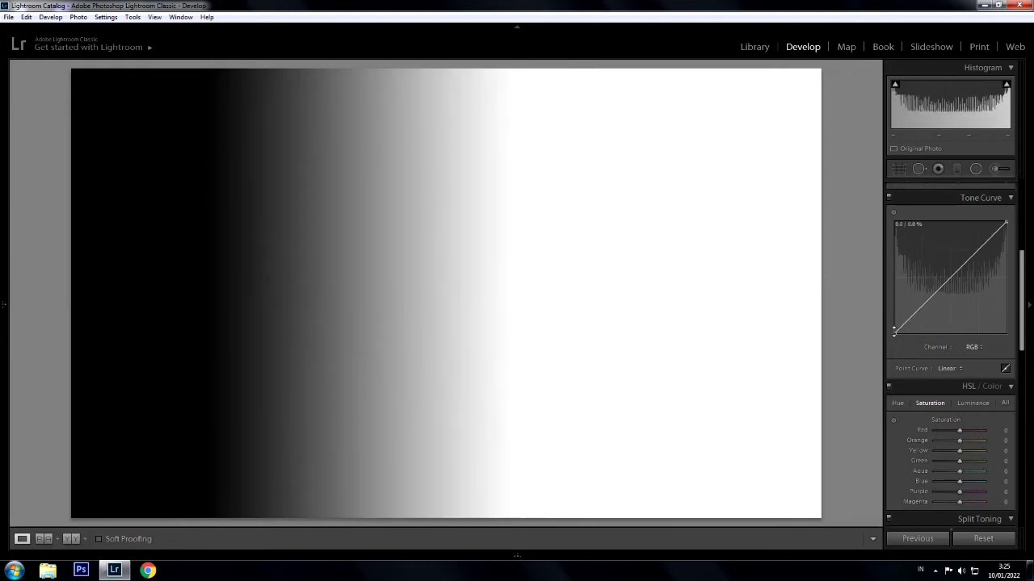
{"action": "left_click_drag", "start_coordinate": [894, 332], "coordinate": [859, 246]}
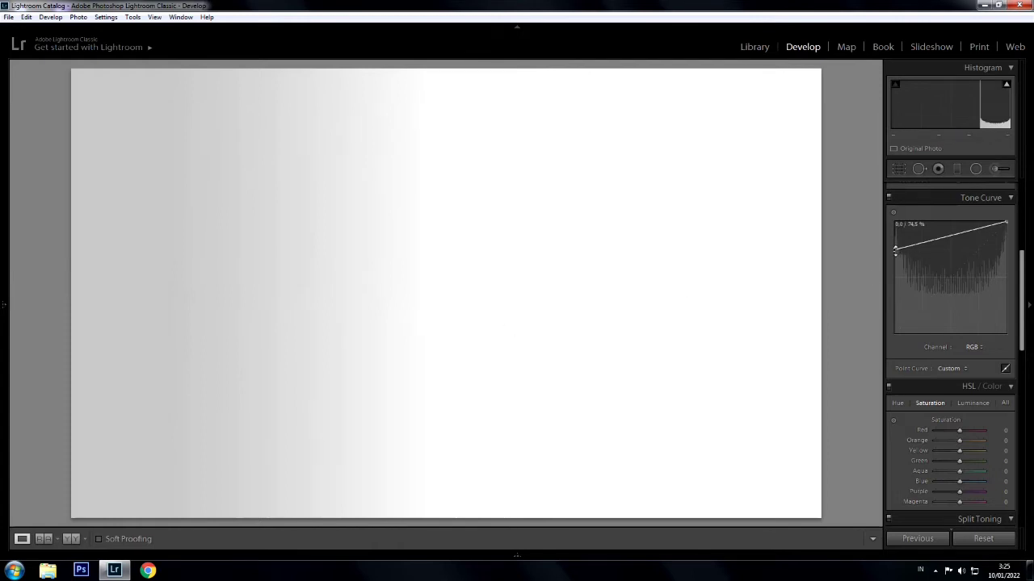
{"action": "left_click_drag", "start_coordinate": [894, 251], "coordinate": [895, 333]}
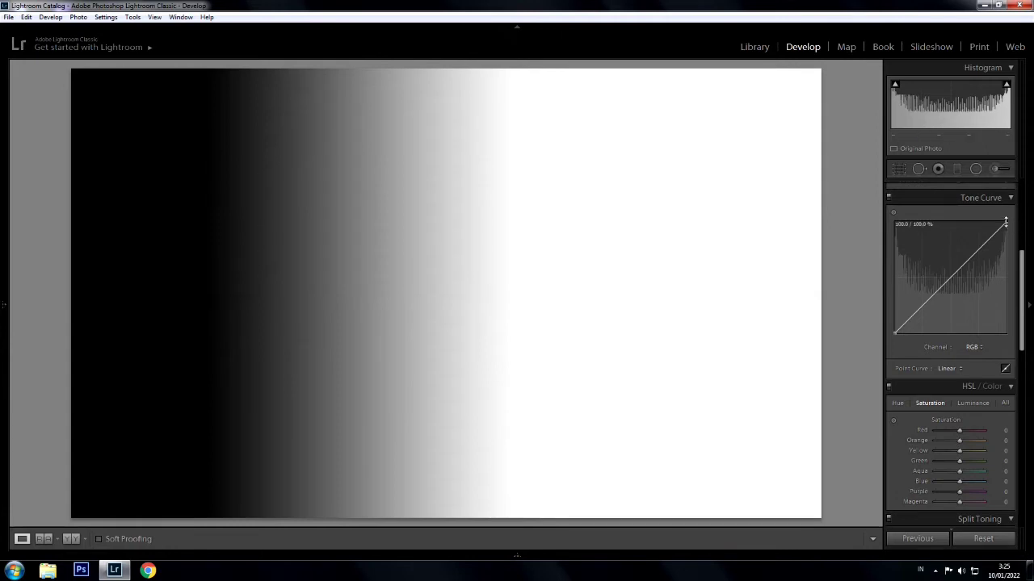
{"action": "left_click_drag", "start_coordinate": [1006, 221], "coordinate": [1025, 331]}
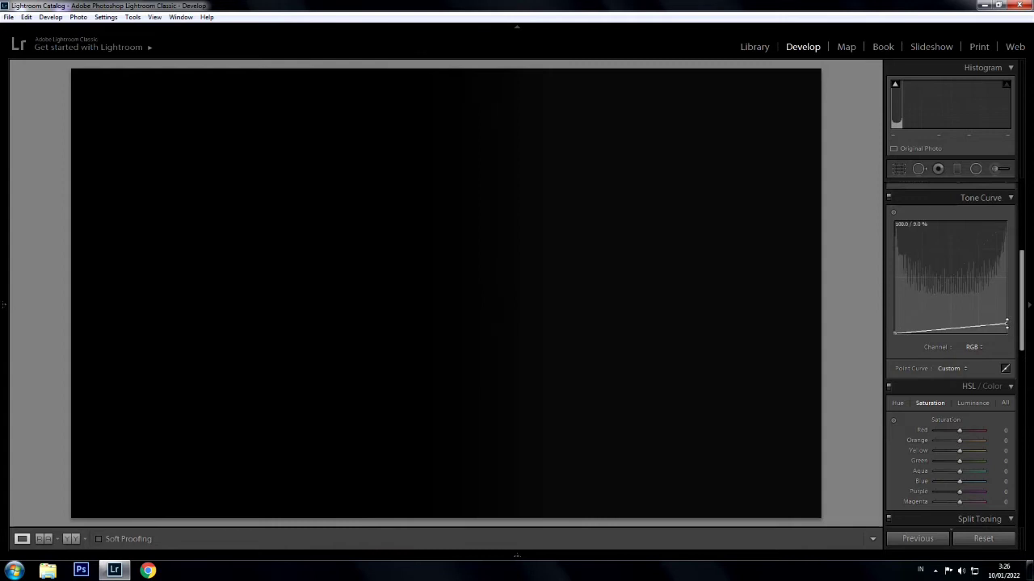
{"action": "left_click_drag", "start_coordinate": [1008, 327], "coordinate": [1018, 206]}
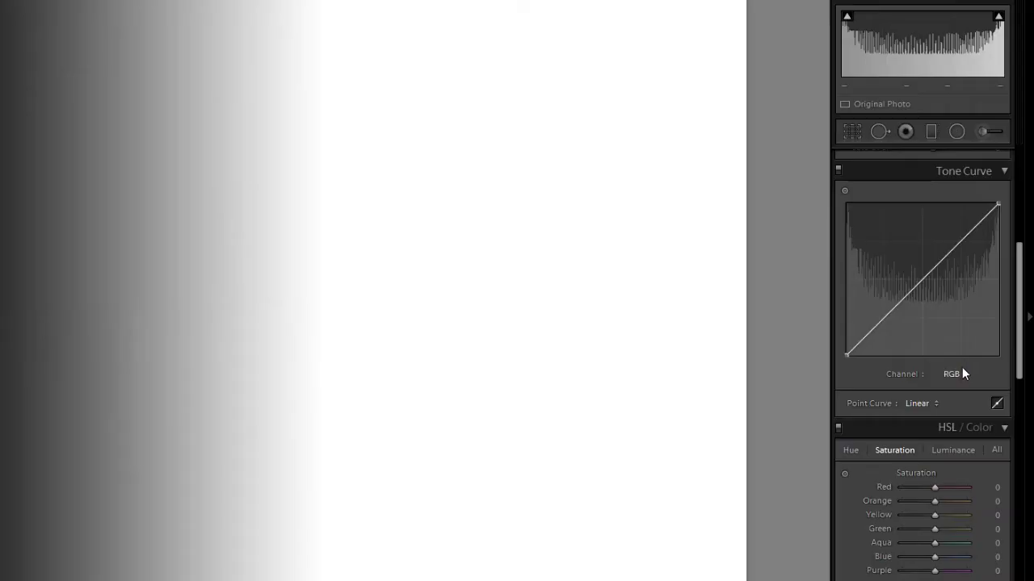
{"action": "left_click", "coordinate": [955, 373]}
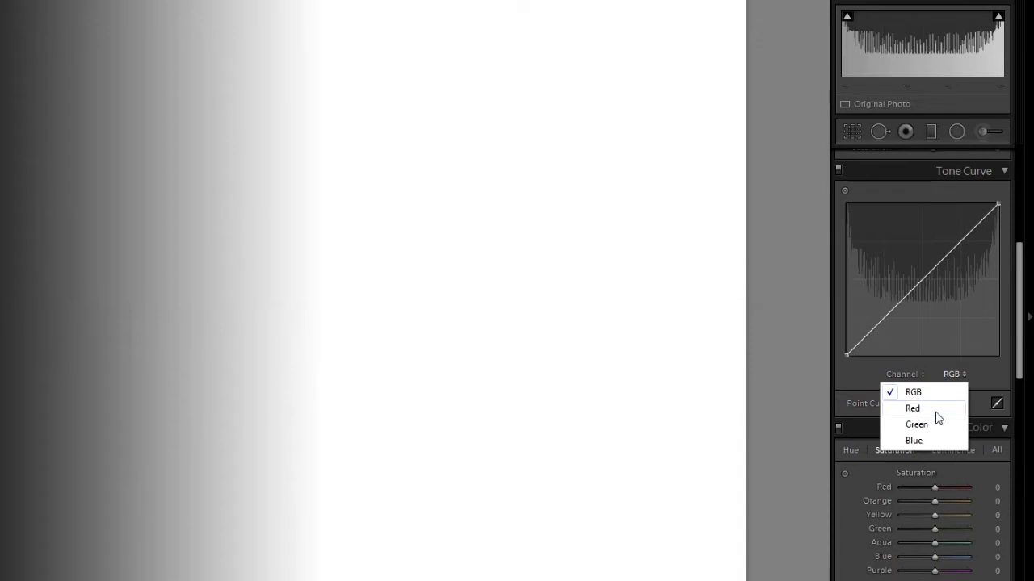
{"action": "left_click", "coordinate": [887, 390]}
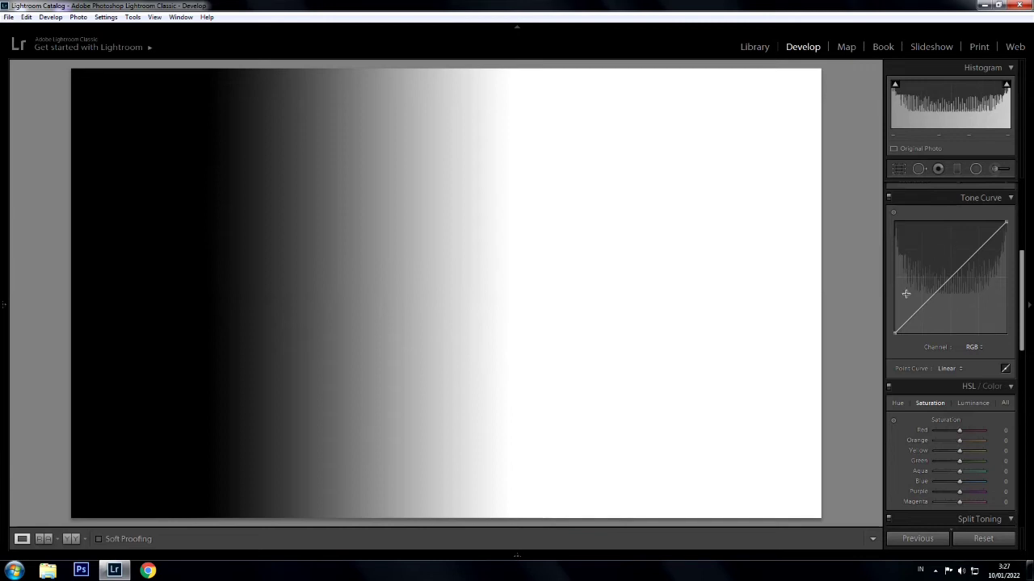
- Check the Tone Curve channel list, keep RGB, and return to the Library grid
{"action": "left_click", "coordinate": [977, 347]}
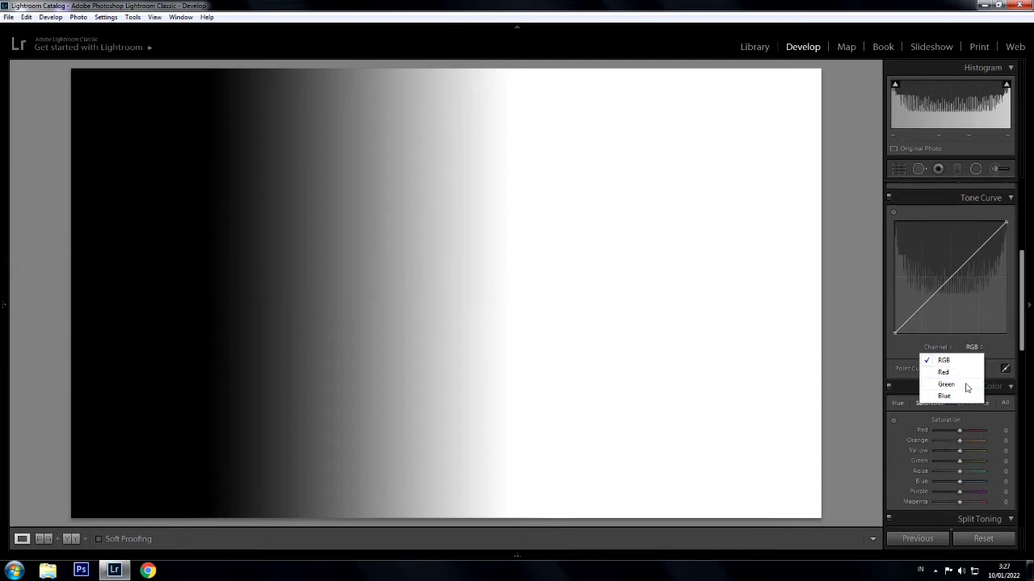
{"action": "left_click", "coordinate": [970, 348]}
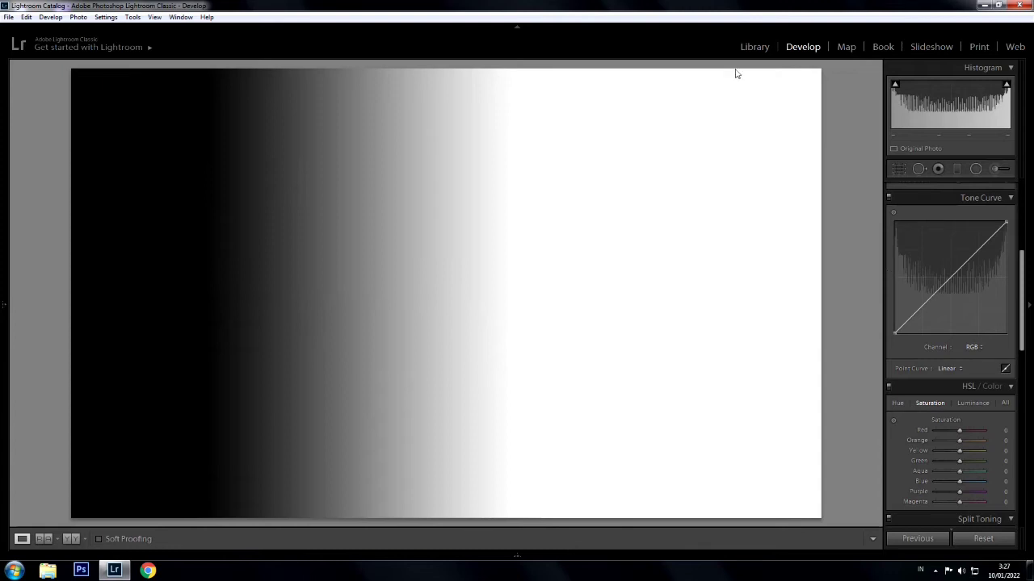
{"action": "left_click", "coordinate": [747, 48]}
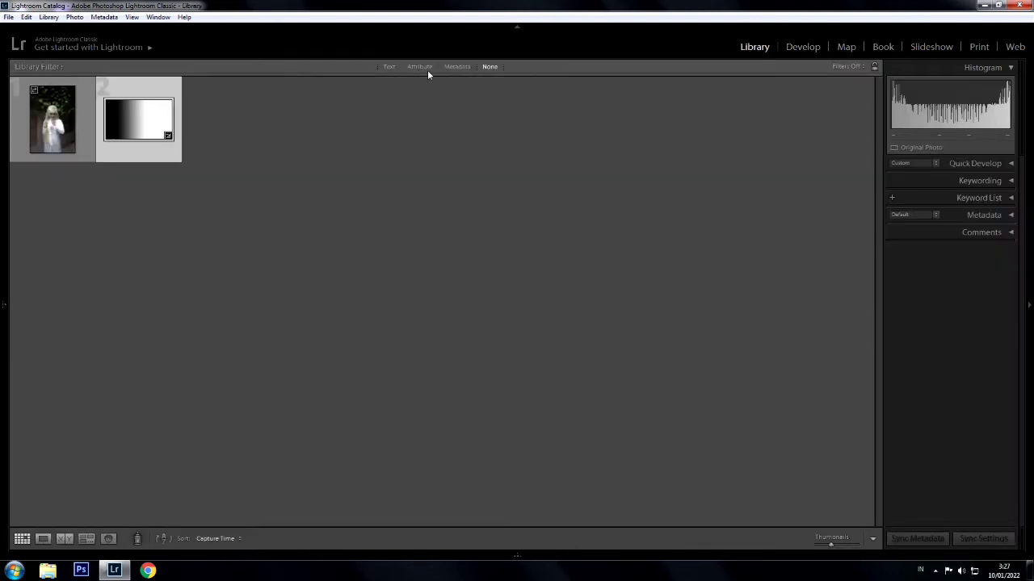
- Select the bridal portrait thumbnail and open it in the Develop module
{"action": "left_click", "coordinate": [67, 102]}
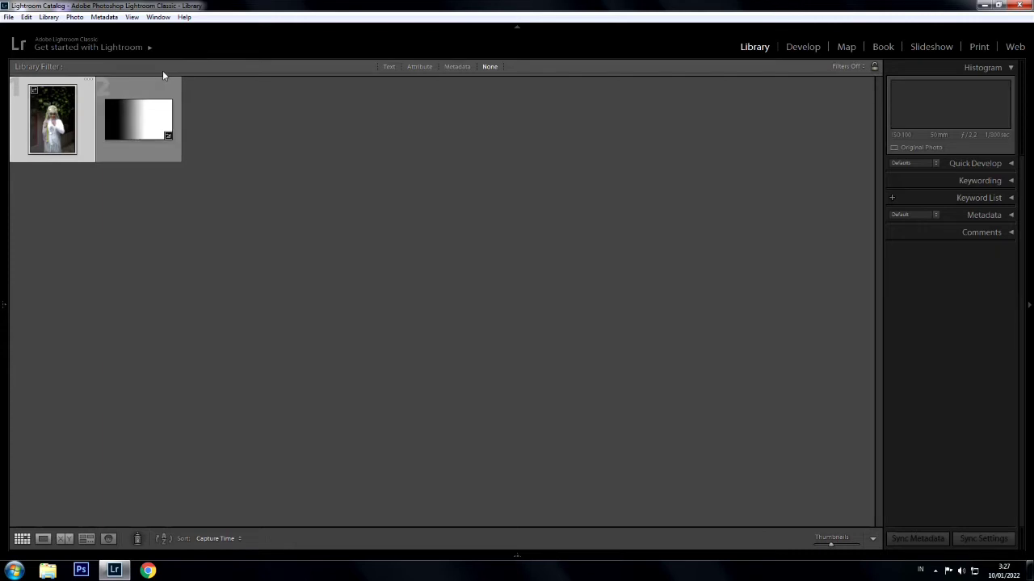
{"action": "left_click", "coordinate": [797, 46]}
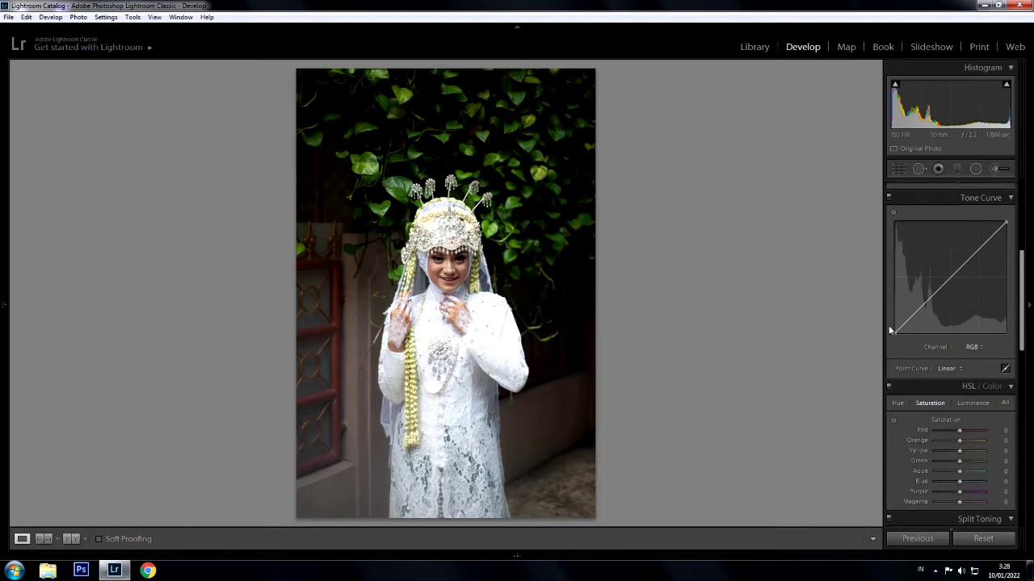
{"action": "mouse_move", "coordinate": [894, 331]}
{"action": "left_click_drag", "start_coordinate": [895, 333], "coordinate": [887, 320]}
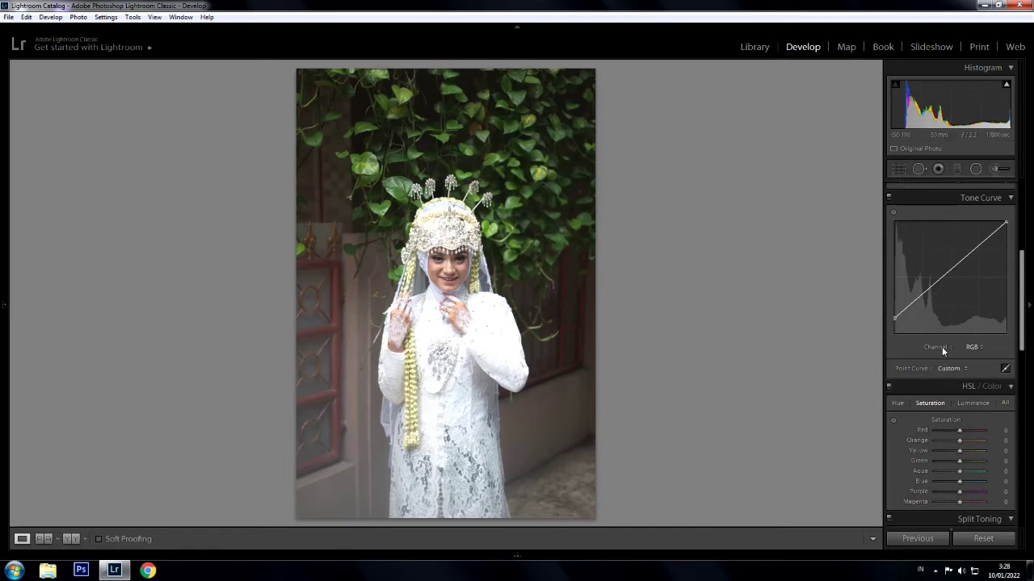
{"action": "left_click_drag", "start_coordinate": [895, 320], "coordinate": [885, 345]}
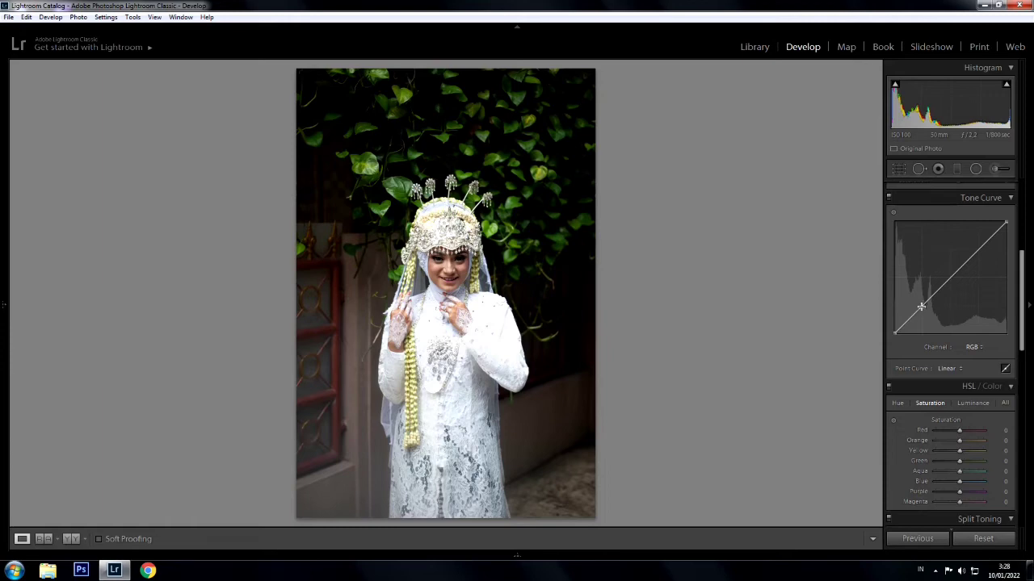
{"action": "left_click", "coordinate": [920, 307]}
{"action": "left_click_drag", "start_coordinate": [920, 306], "coordinate": [921, 293]}
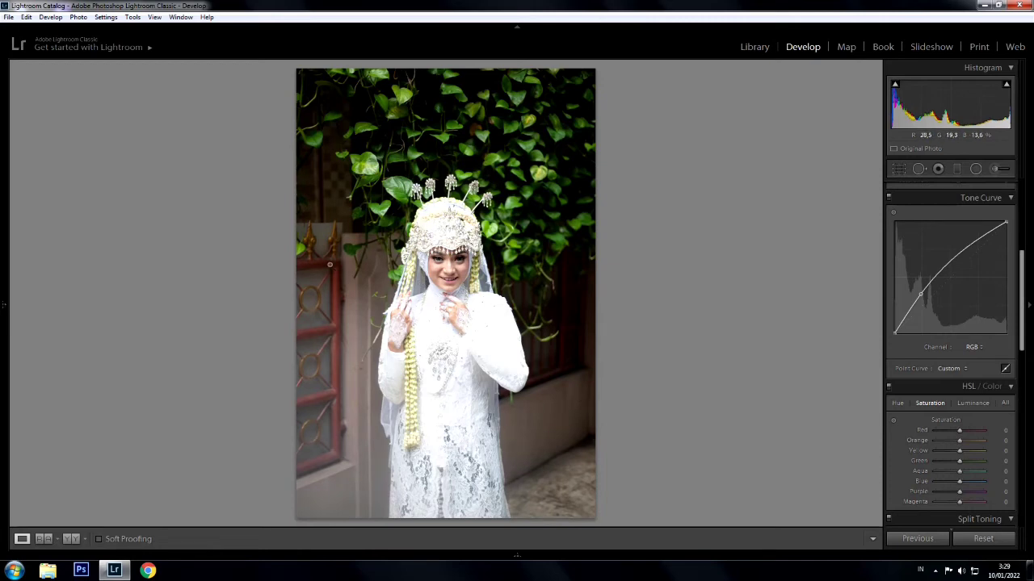
{"action": "key", "text": "ctrl+z"}
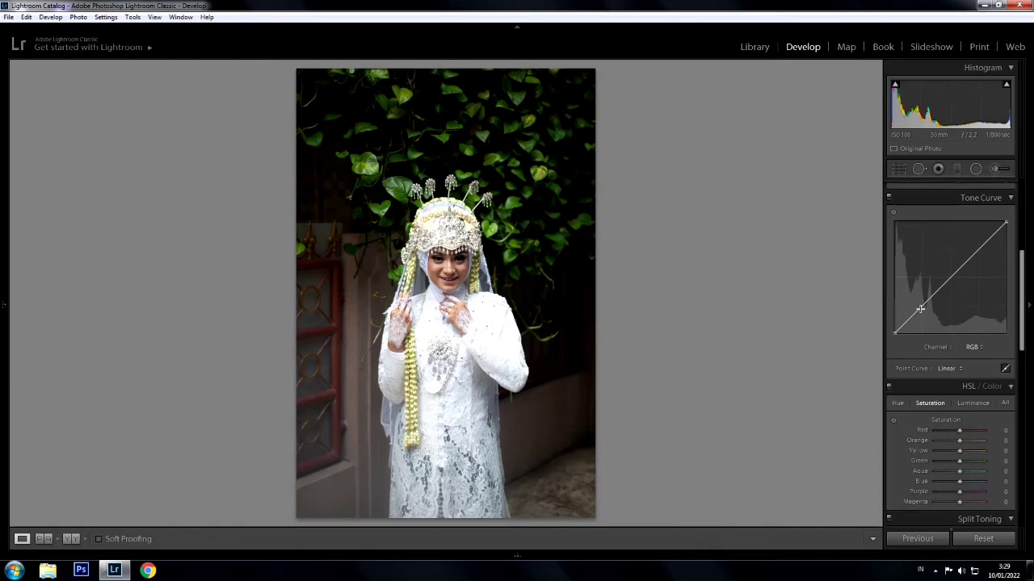
{"action": "left_click_drag", "start_coordinate": [921, 307], "coordinate": [918, 299]}
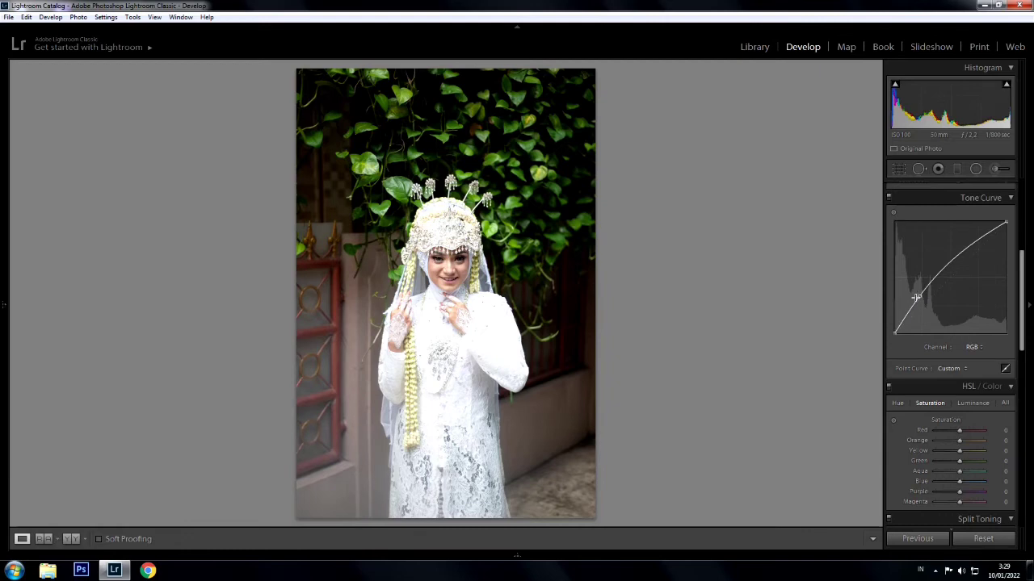
{"action": "key", "text": "ctrl+z"}
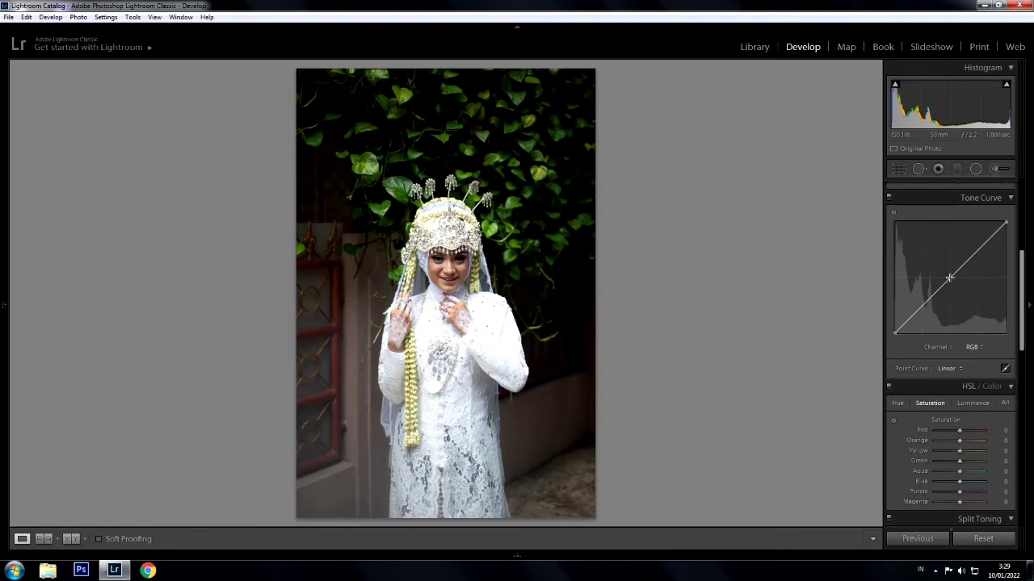
{"action": "left_click_drag", "start_coordinate": [949, 278], "coordinate": [948, 268]}
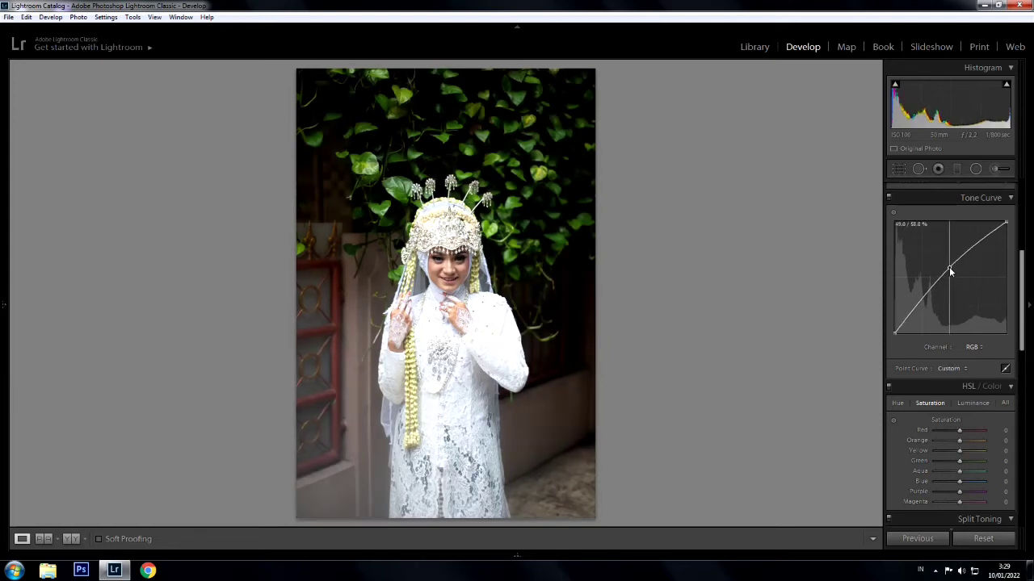
{"action": "left_click_drag", "start_coordinate": [948, 268], "coordinate": [946, 259]}
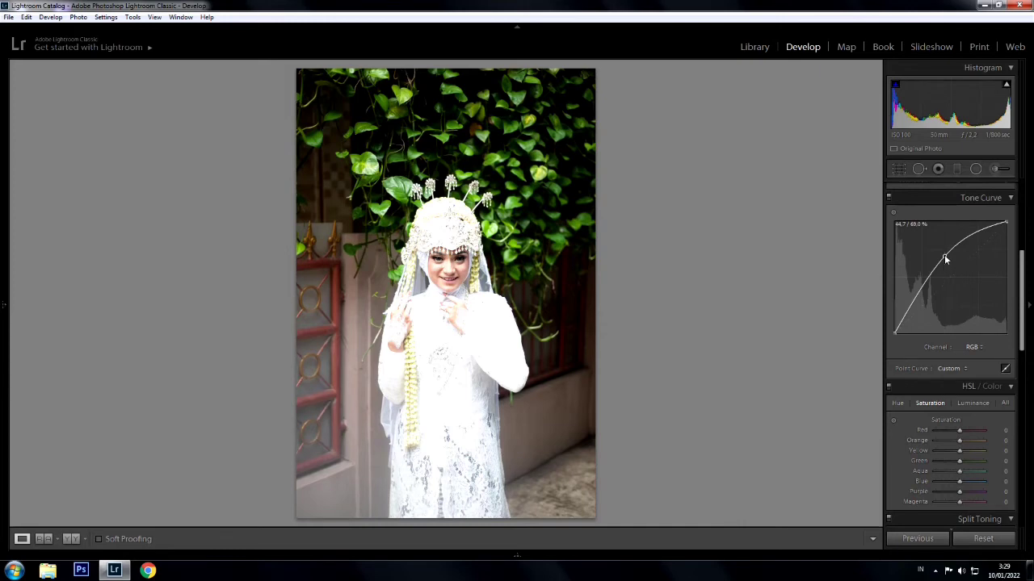
{"action": "left_click_drag", "start_coordinate": [945, 259], "coordinate": [945, 257]}
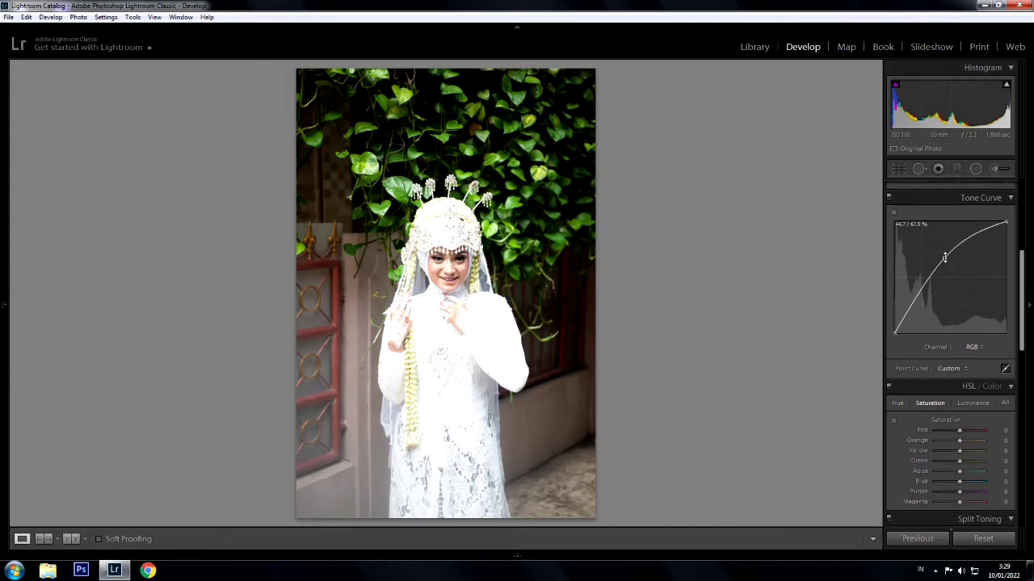
{"action": "key", "text": "ctrl+z"}
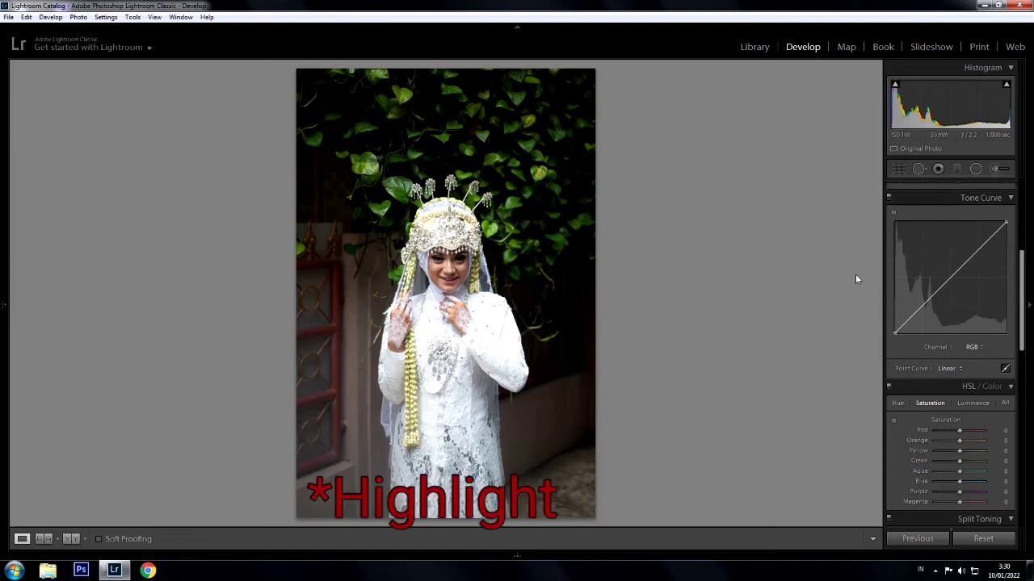
{"action": "left_click", "coordinate": [977, 249]}
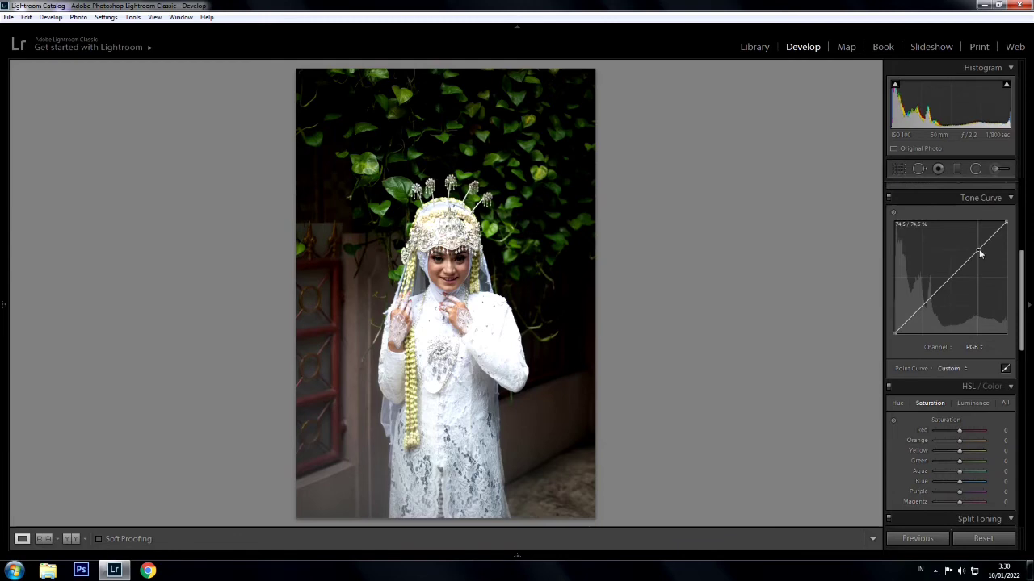
{"action": "left_click_drag", "start_coordinate": [978, 251], "coordinate": [973, 233]}
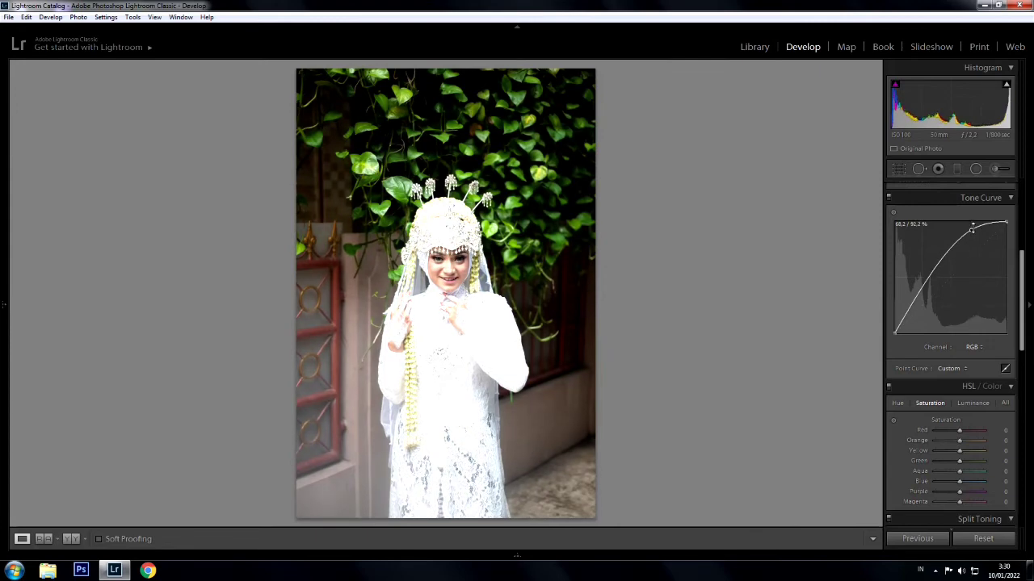
{"action": "key", "text": "ctrl+z"}
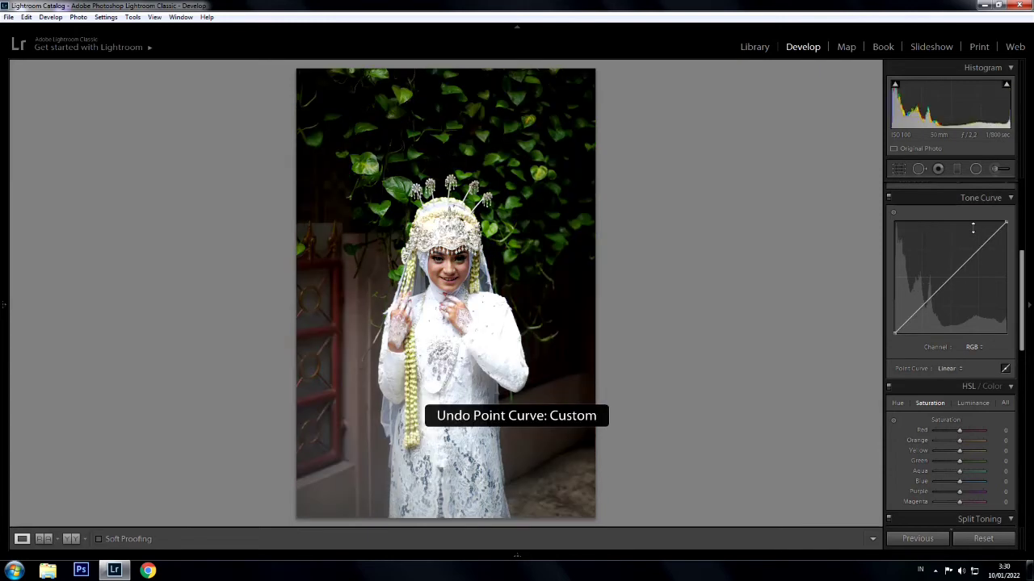
{"action": "left_click_drag", "start_coordinate": [978, 248], "coordinate": [976, 233]}
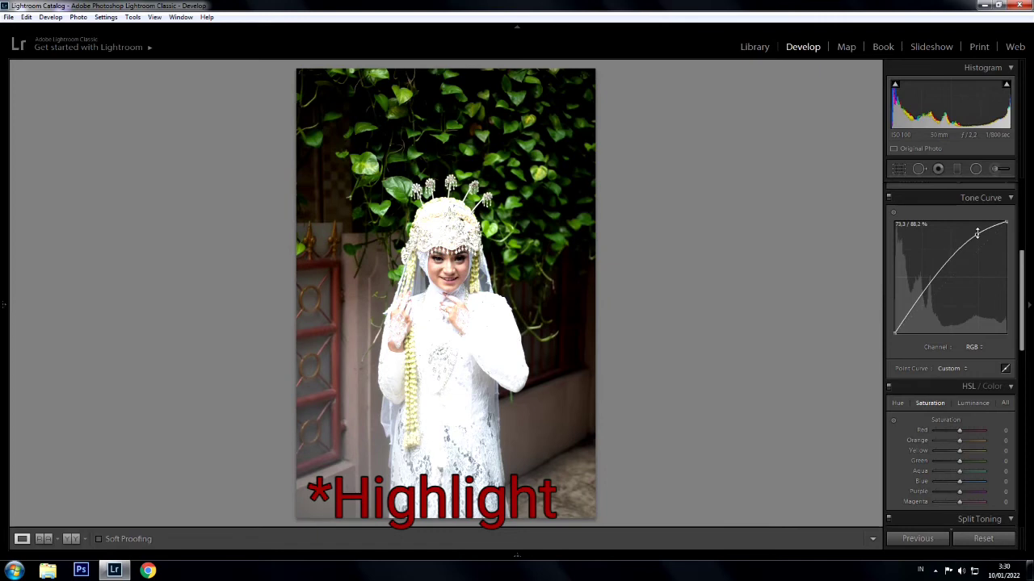
{"action": "key", "text": "ctrl+z"}
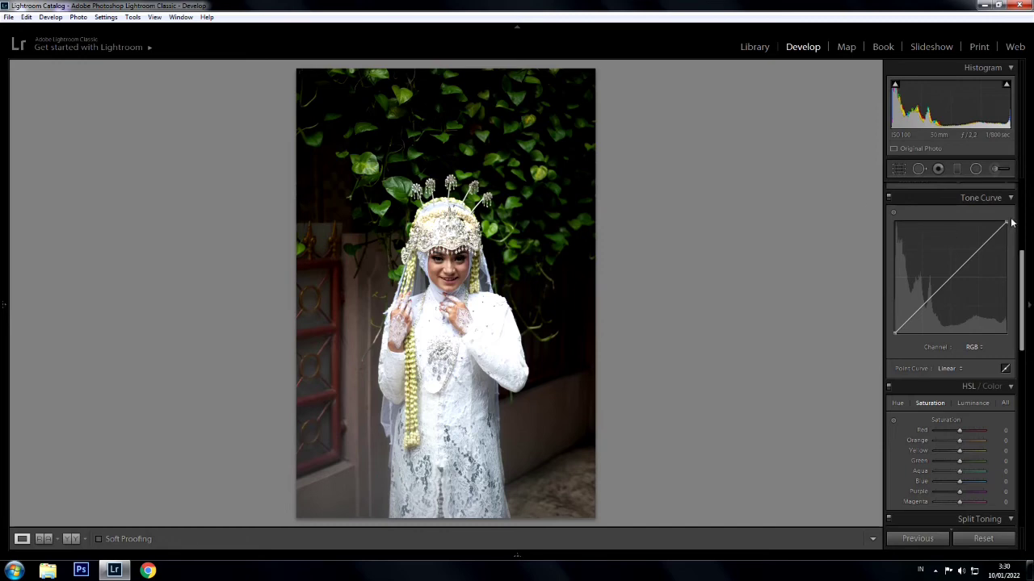
{"action": "mouse_move", "coordinate": [1007, 223]}
{"action": "left_mouse_down"}
{"action": "mouse_move", "coordinate": [960, 218]}
{"action": "mouse_move", "coordinate": [1006, 232]}
{"action": "left_mouse_up"}
{"action": "mouse_move", "coordinate": [895, 331]}
{"action": "left_mouse_down"}
{"action": "mouse_move", "coordinate": [926, 345]}
{"action": "mouse_move", "coordinate": [873, 356]}
{"action": "left_mouse_up"}
{"action": "scroll", "coordinate": [969, 226], "scroll_direction": "up", "scroll_amount": 5}
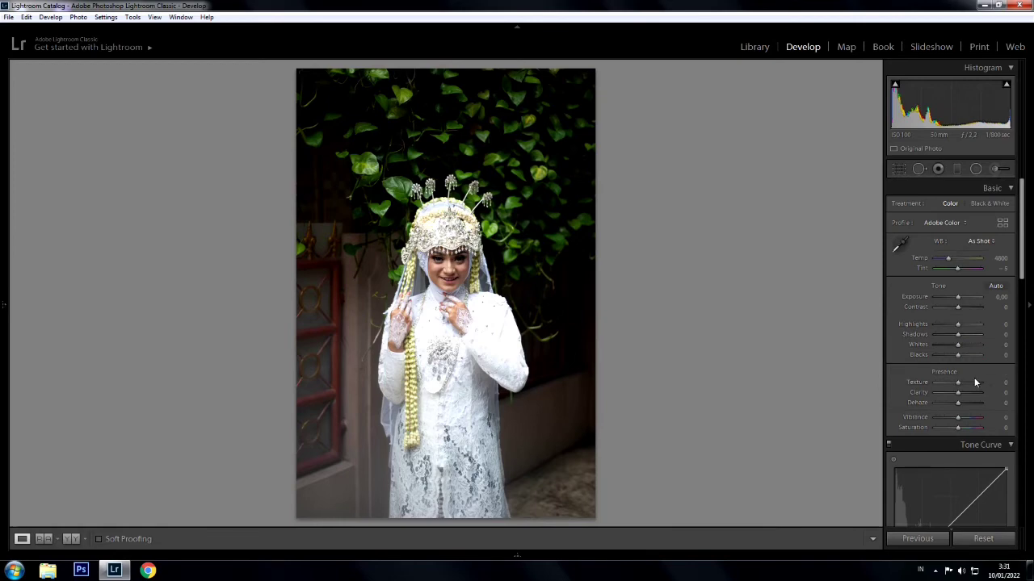
{"action": "scroll", "coordinate": [946, 404], "scroll_direction": "down", "scroll_amount": 2}
{"action": "scroll", "coordinate": [946, 404], "scroll_direction": "down", "scroll_amount": 2}
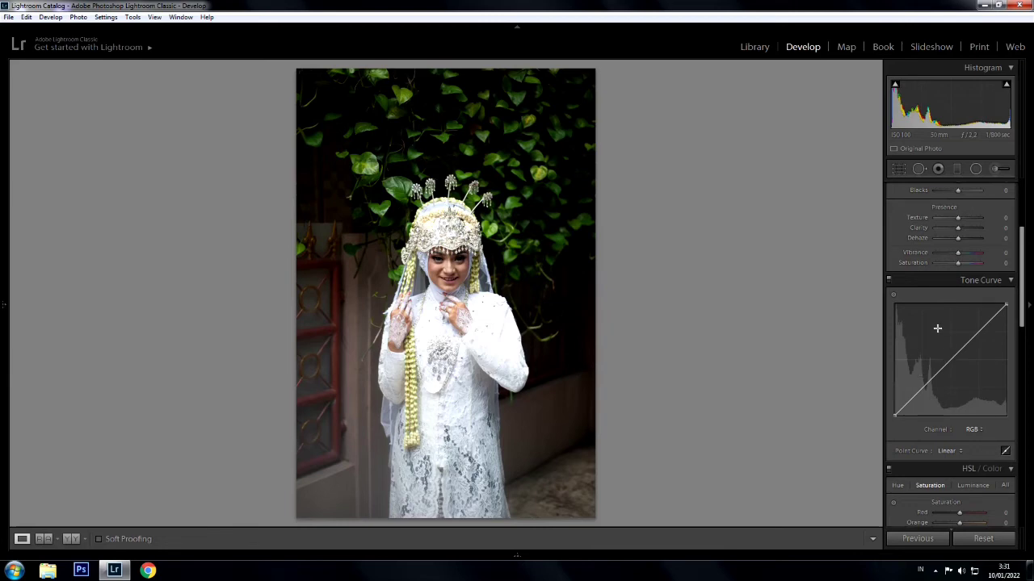
{"action": "scroll", "coordinate": [937, 328], "scroll_direction": "up", "scroll_amount": 4}
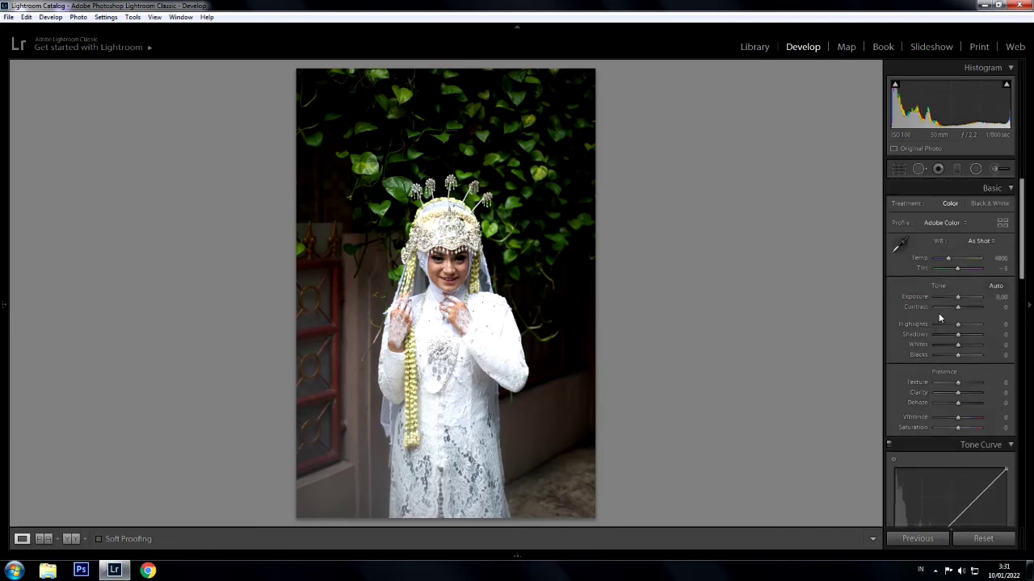
{"action": "scroll", "coordinate": [938, 317], "scroll_direction": "down", "scroll_amount": 2}
{"action": "scroll", "coordinate": [939, 317], "scroll_direction": "down", "scroll_amount": 2}
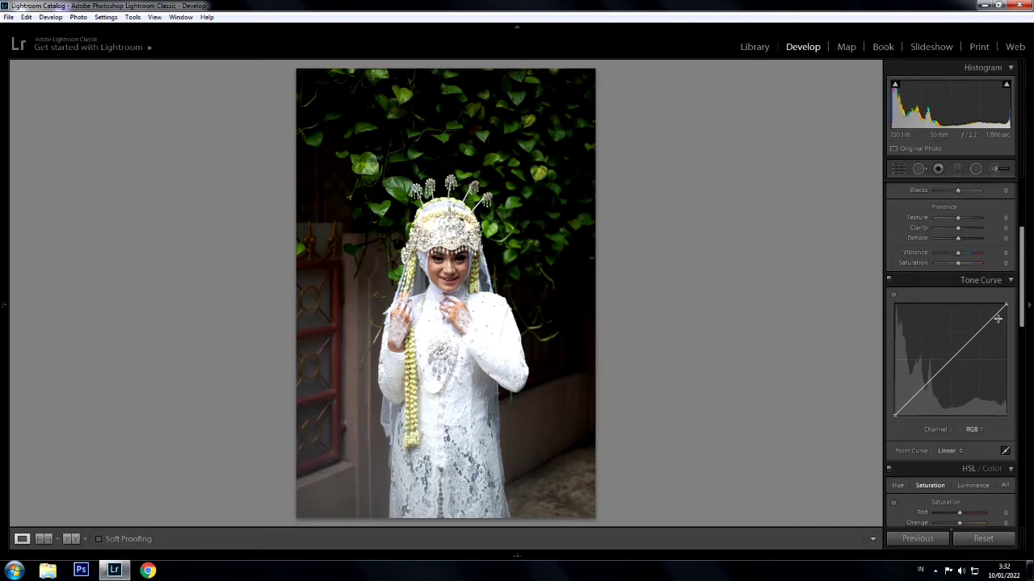
- Add shadow, midtone and highlight points to the RGB curve, nudging the shadow point slightly down
{"action": "left_click", "coordinate": [921, 387]}
{"action": "left_click_drag", "start_coordinate": [924, 392], "coordinate": [921, 392]}
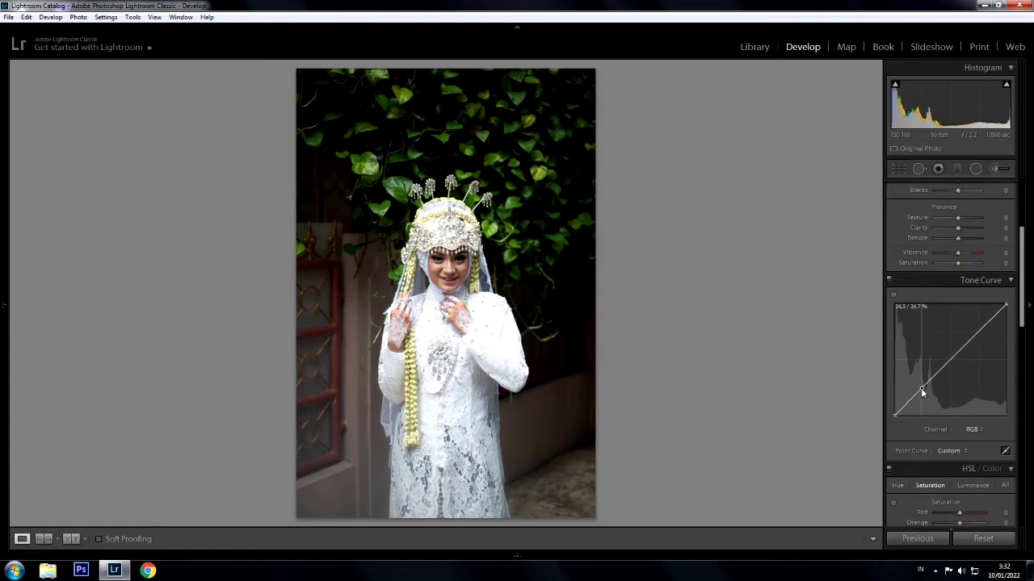
{"action": "left_click_drag", "start_coordinate": [922, 393], "coordinate": [921, 391]}
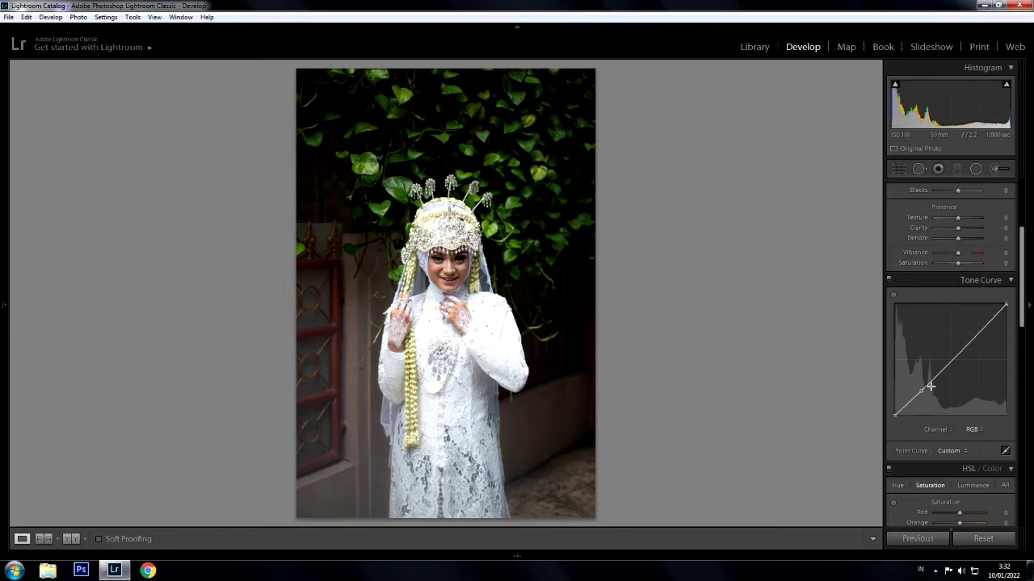
{"action": "left_click", "coordinate": [951, 362]}
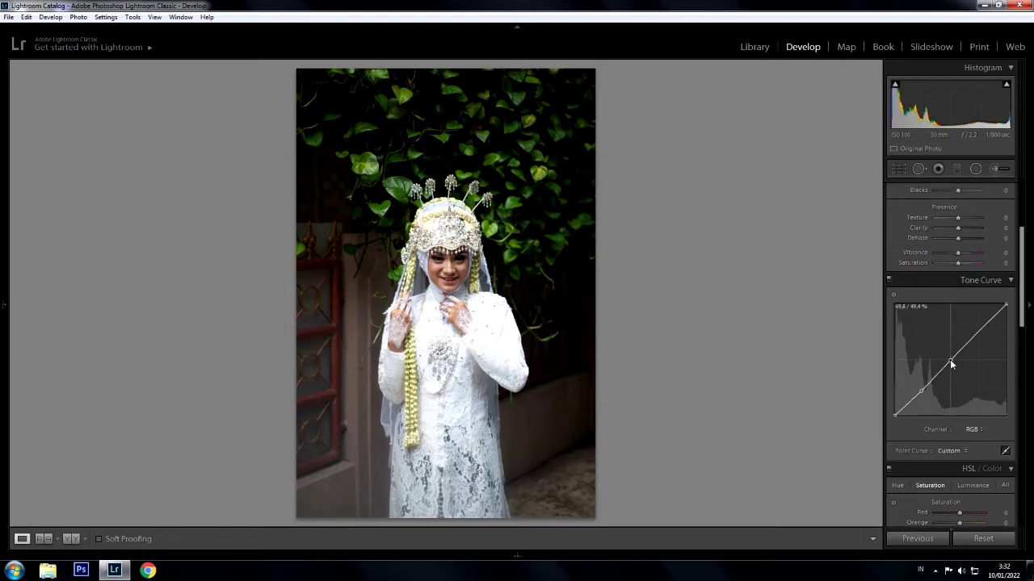
{"action": "left_click", "coordinate": [979, 331]}
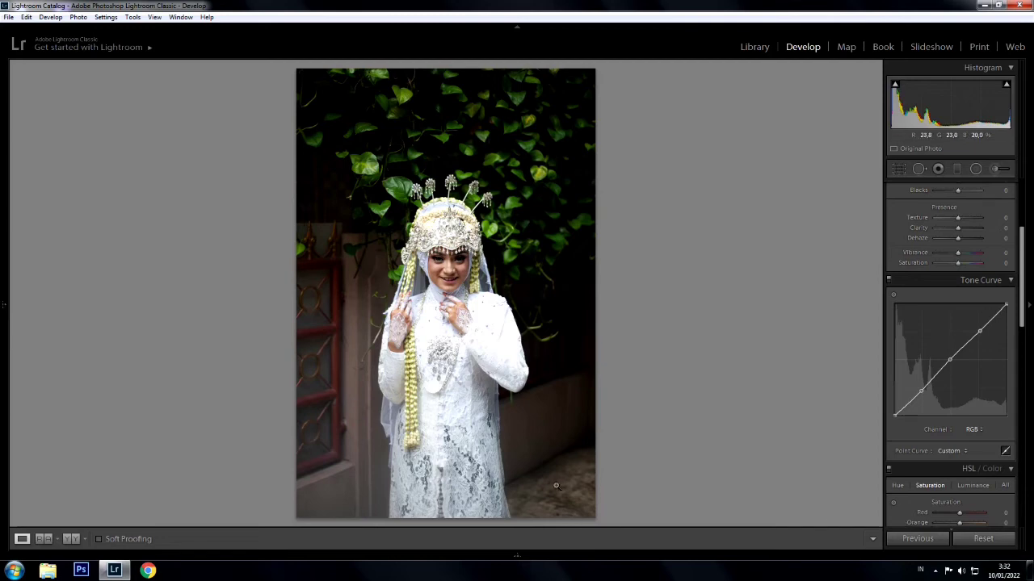
- Copy the portrait's develop settings with Ctrl+Shift+C
{"action": "key", "text": "shift"}
{"action": "key", "text": "ctrl+shift+c"}
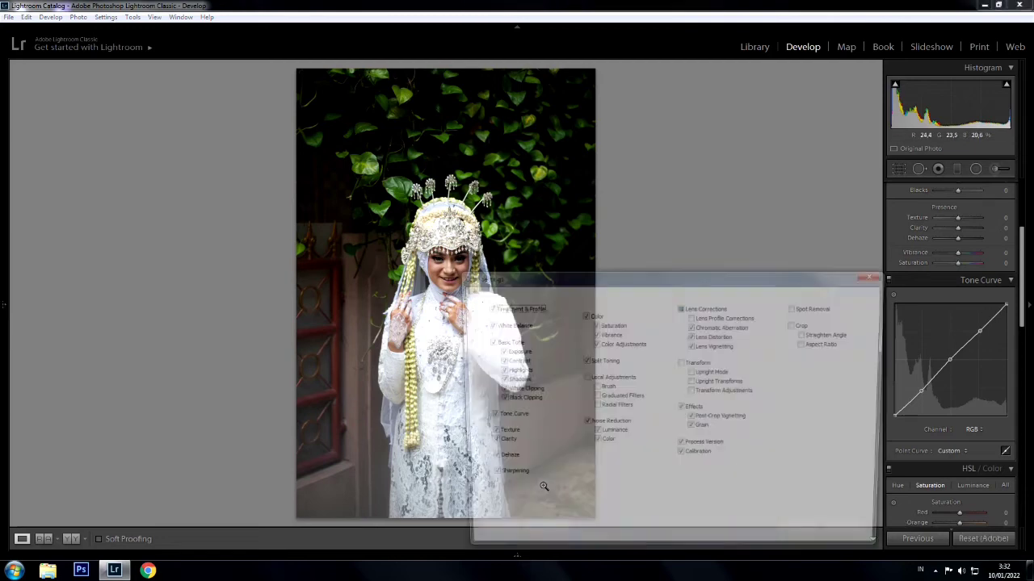
{"action": "left_click", "coordinate": [807, 538]}
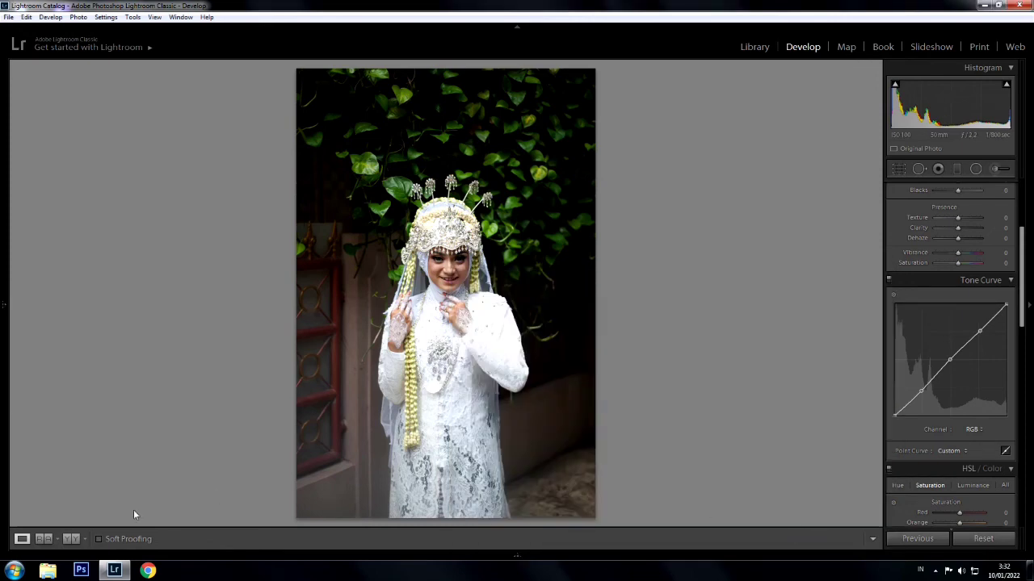
- Show the portrait in the side-by-side Before/After view
{"action": "left_click", "coordinate": [71, 538]}
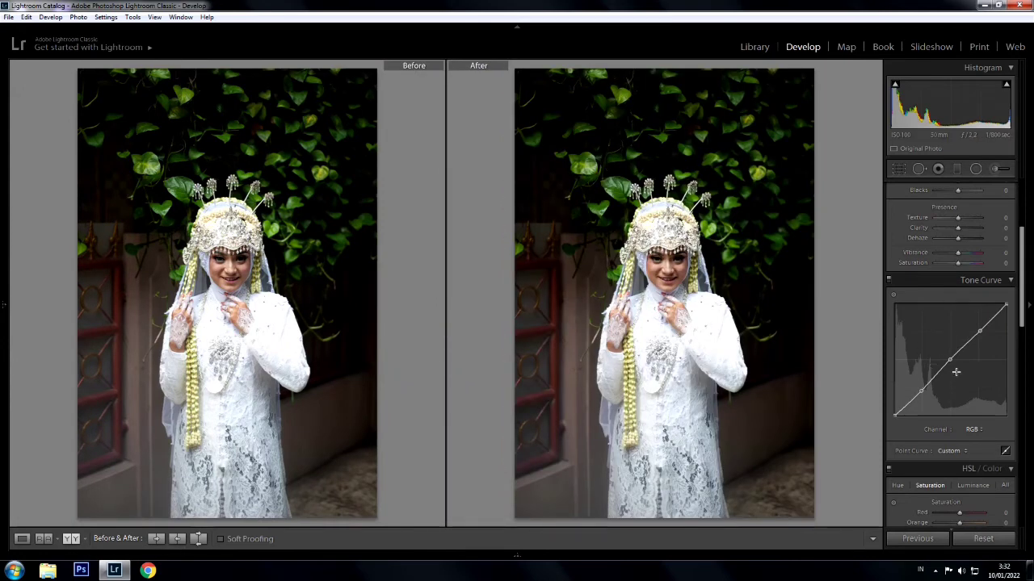
{"action": "scroll", "coordinate": [938, 354], "scroll_direction": "up", "scroll_amount": 3}
{"action": "scroll", "coordinate": [934, 287], "scroll_direction": "up", "scroll_amount": 2}
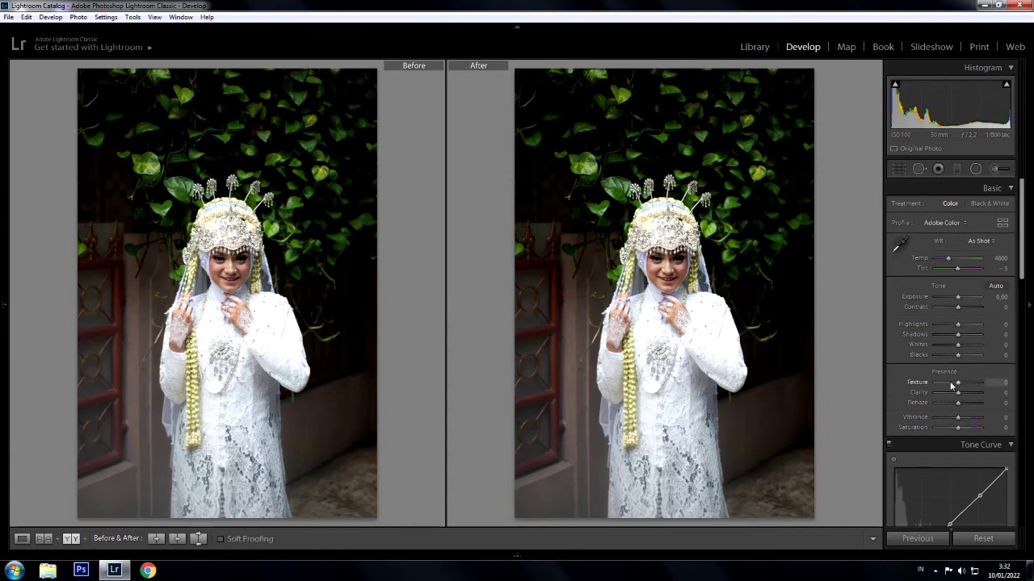
- Shape the RGB curve into a gentle S: deepen shadows, lower midtone slightly, add upper highlight point
{"action": "scroll", "coordinate": [951, 387], "scroll_direction": "down", "scroll_amount": 2}
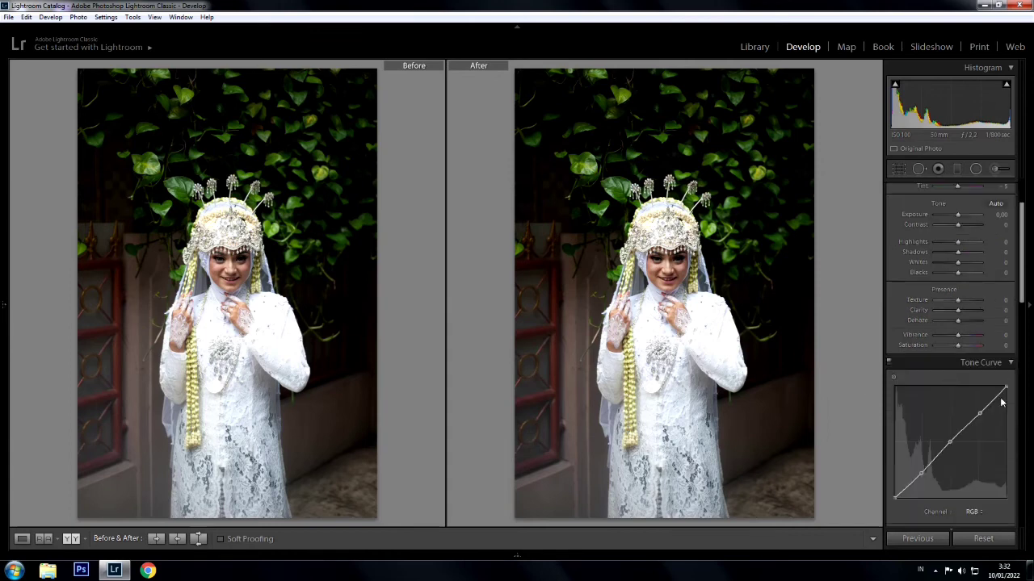
{"action": "left_click", "coordinate": [920, 473]}
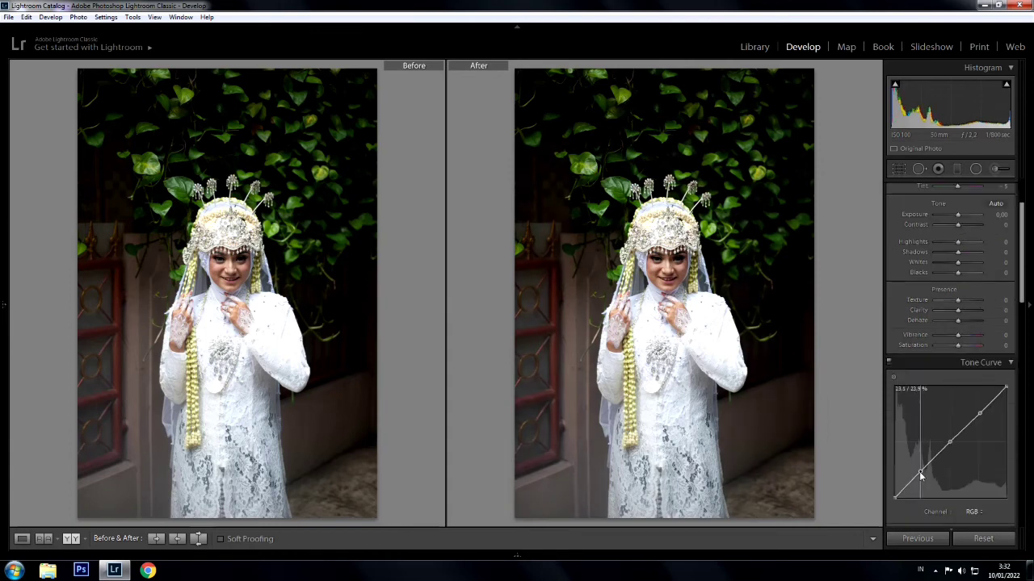
{"action": "left_click_drag", "start_coordinate": [921, 474], "coordinate": [918, 474]}
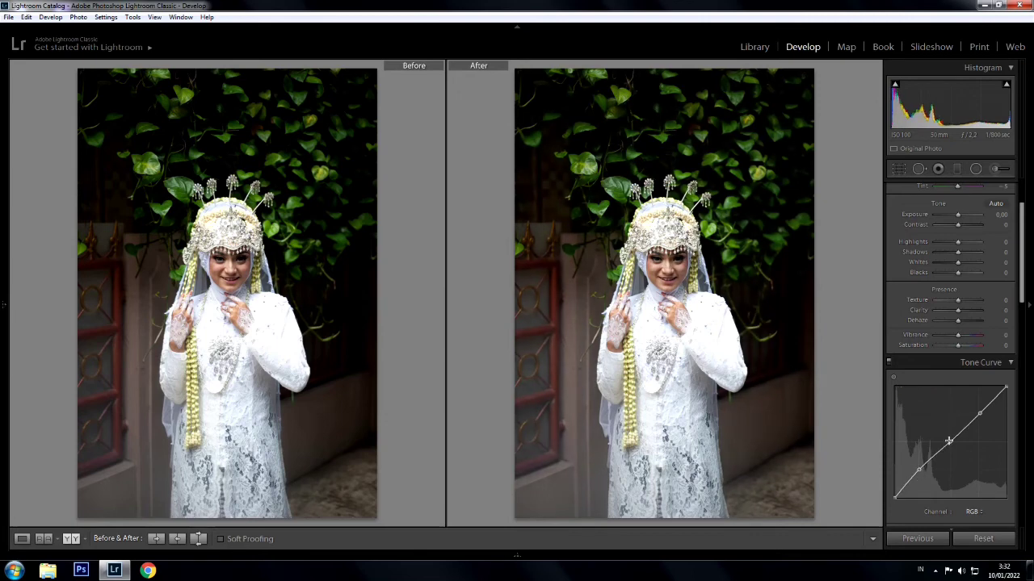
{"action": "left_click", "coordinate": [920, 475]}
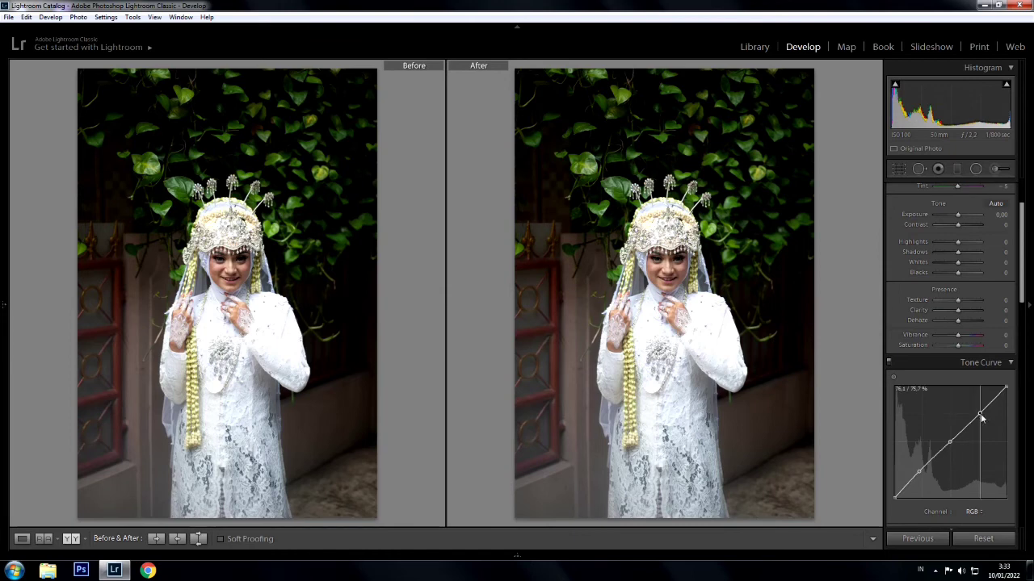
{"action": "left_click_drag", "start_coordinate": [981, 418], "coordinate": [981, 419]}
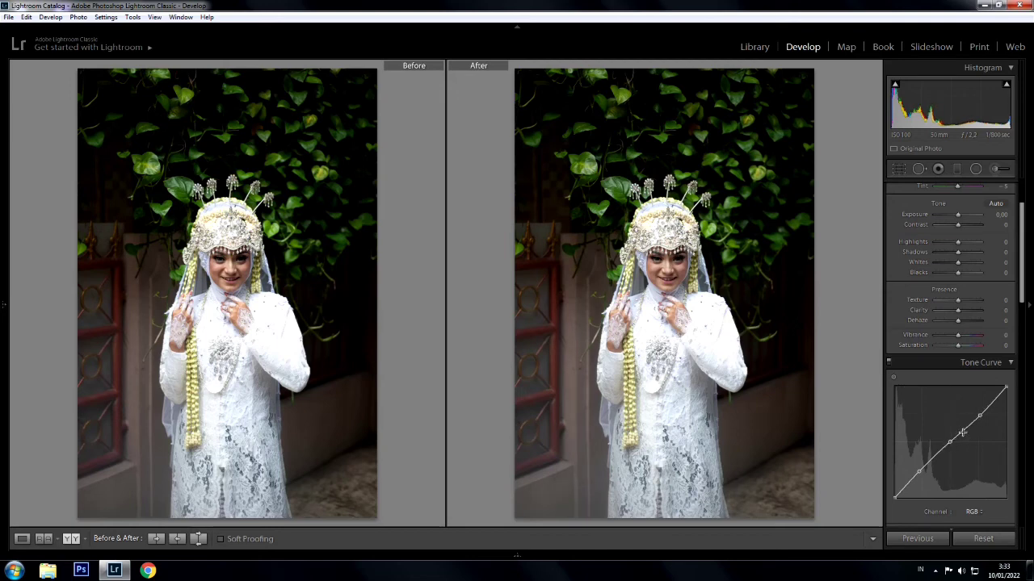
{"action": "left_click_drag", "start_coordinate": [962, 434], "coordinate": [964, 436]}
{"action": "left_click_drag", "start_coordinate": [990, 403], "coordinate": [993, 410]}
{"action": "left_click_drag", "start_coordinate": [931, 465], "coordinate": [930, 464]}
{"action": "left_click_drag", "start_coordinate": [919, 479], "coordinate": [914, 480]}
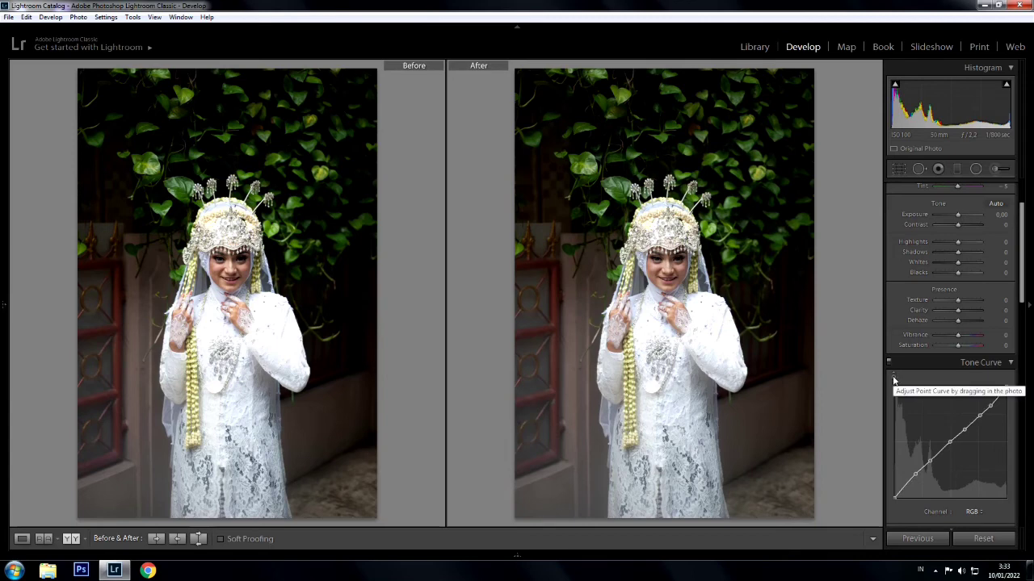
- Toggle targeted adjustment, trial-lower the top highlight point, undo it, then re-enable targeted adjustment
{"action": "left_click", "coordinate": [893, 379]}
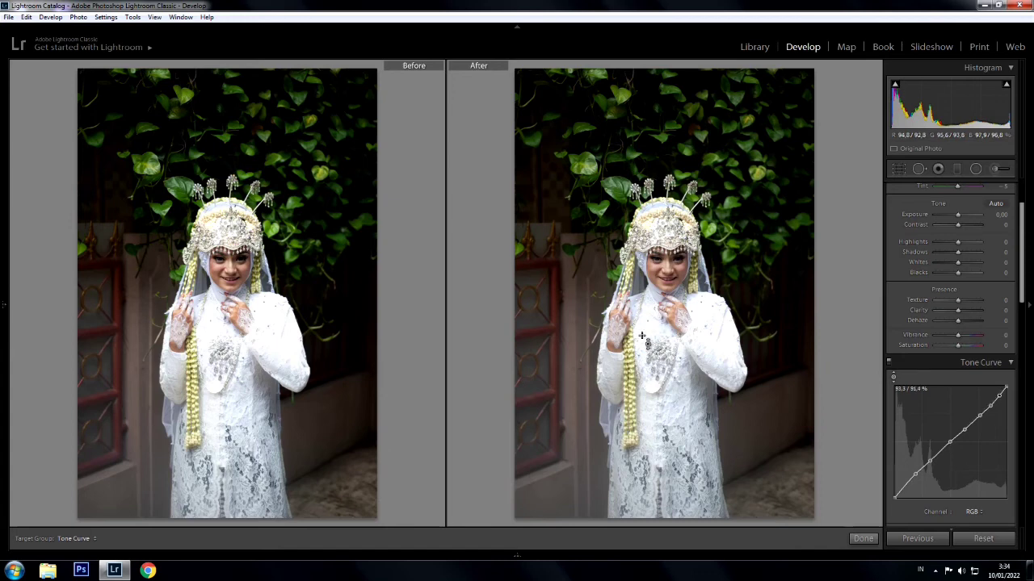
{"action": "left_click", "coordinate": [893, 377]}
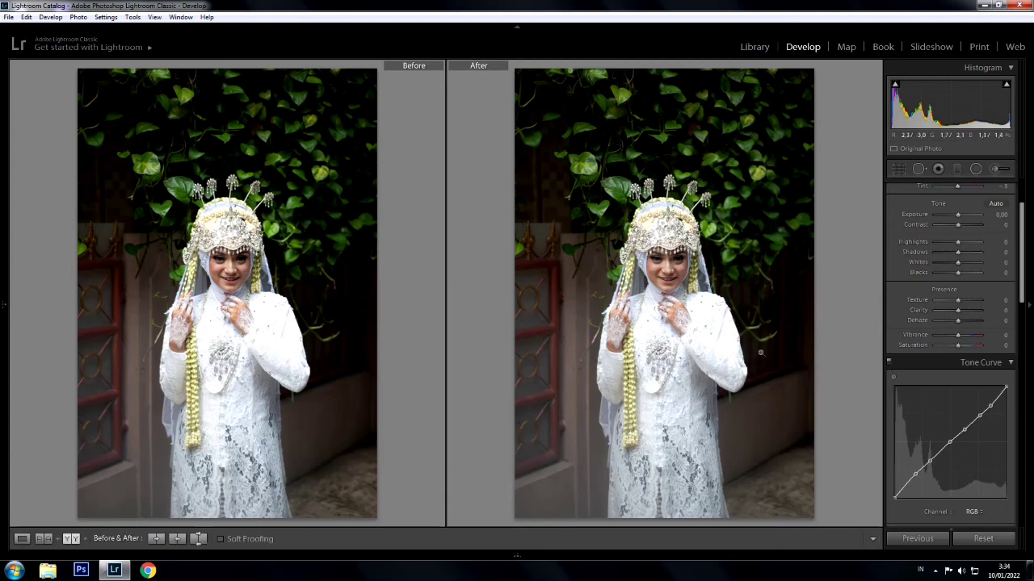
{"action": "left_click", "coordinate": [893, 377]}
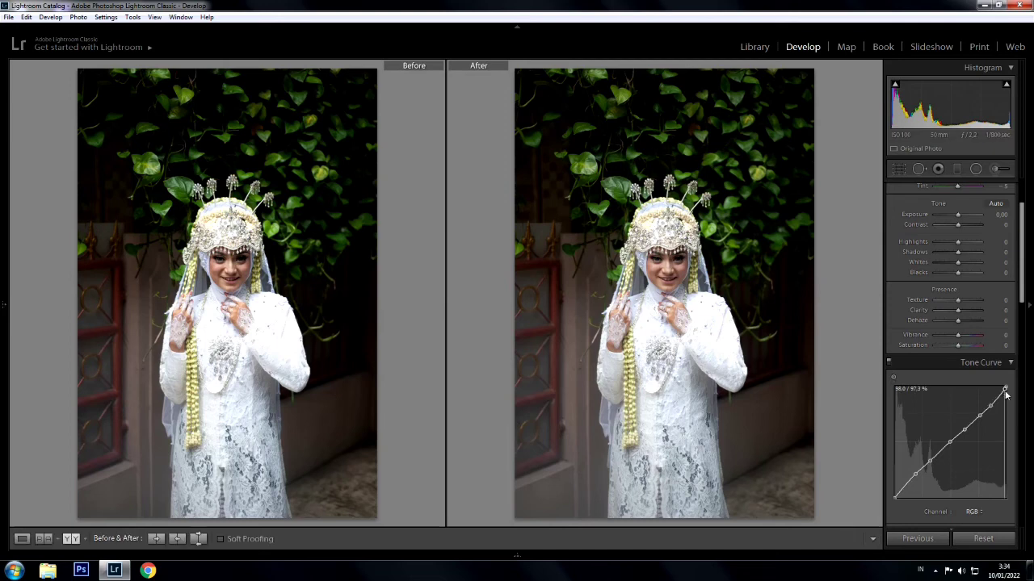
{"action": "left_click_drag", "start_coordinate": [1004, 390], "coordinate": [1006, 400]}
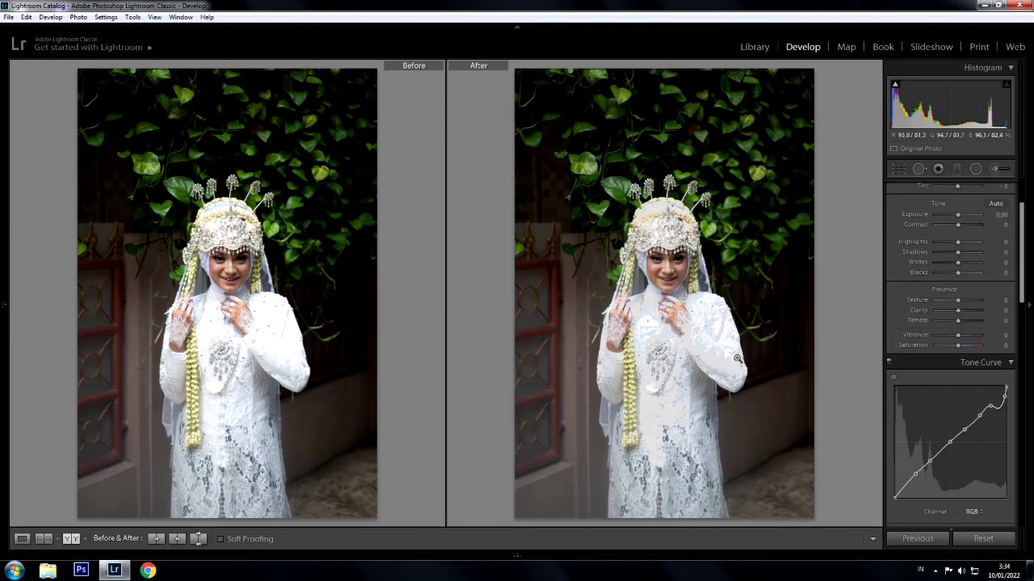
{"action": "key", "text": "ctrl+z"}
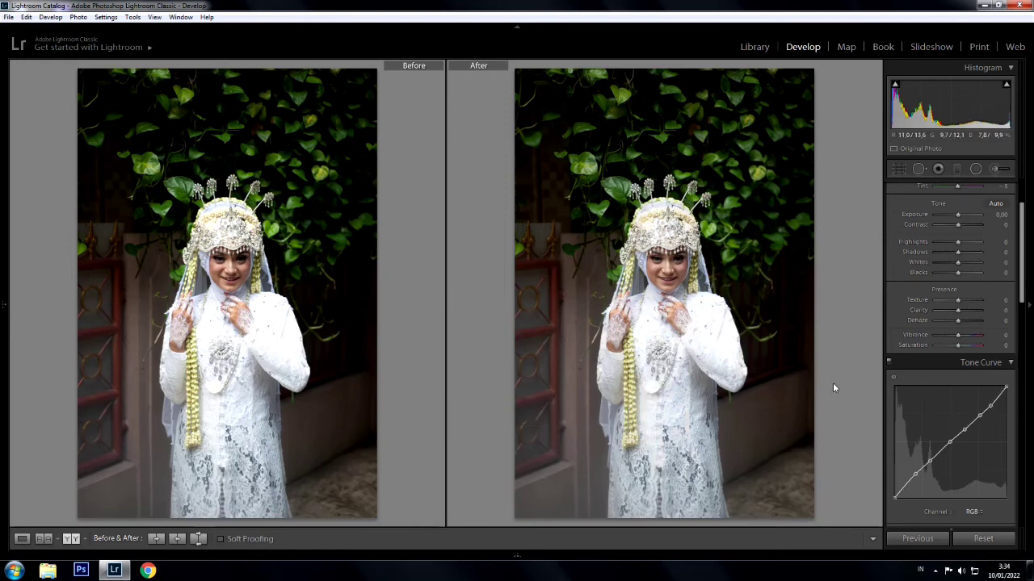
{"action": "left_click", "coordinate": [892, 377]}
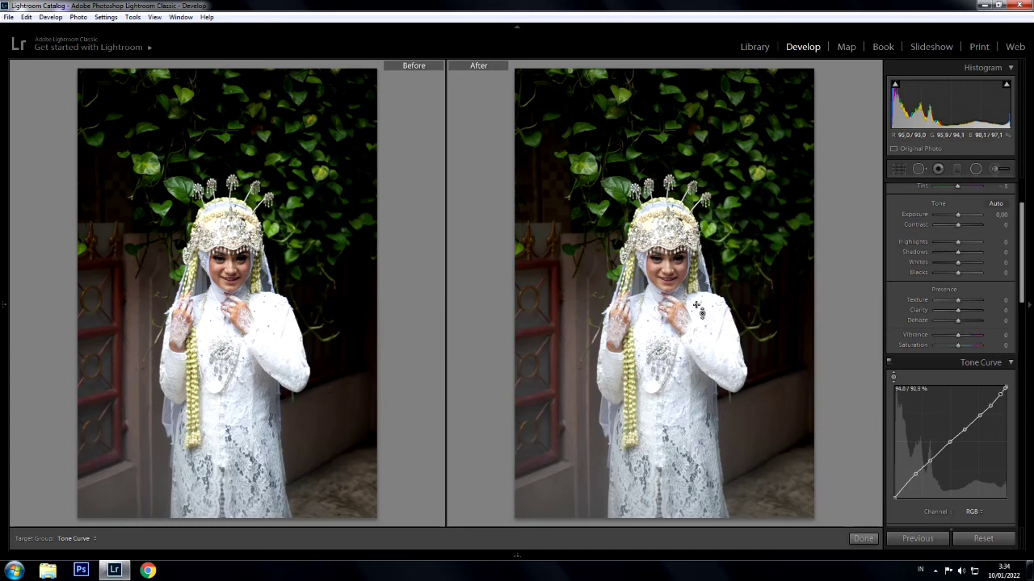
- Try darkening the white dress highlights with targeted adjustment, undo it, and turn the tool off
{"action": "key", "text": "ctrl+z"}
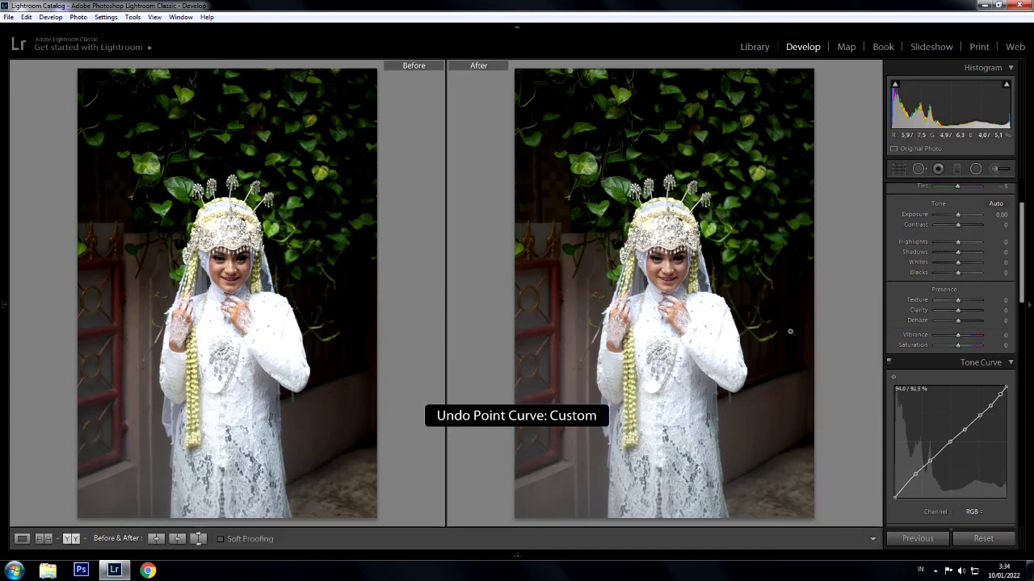
{"action": "left_click", "coordinate": [893, 377]}
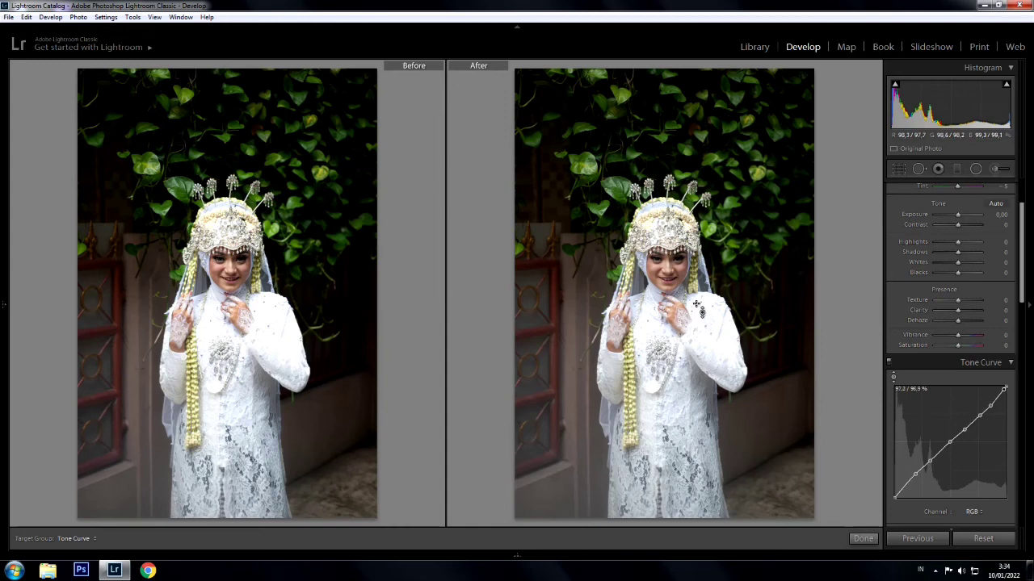
{"action": "mouse_move", "coordinate": [696, 303]}
{"action": "left_mouse_down"}
{"action": "mouse_move", "coordinate": [697, 313]}
{"action": "mouse_move", "coordinate": [691, 298]}
{"action": "mouse_move", "coordinate": [671, 309]}
{"action": "mouse_move", "coordinate": [667, 343]}
{"action": "mouse_move", "coordinate": [637, 321]}
{"action": "mouse_move", "coordinate": [637, 333]}
{"action": "mouse_move", "coordinate": [695, 305]}
{"action": "left_mouse_up"}
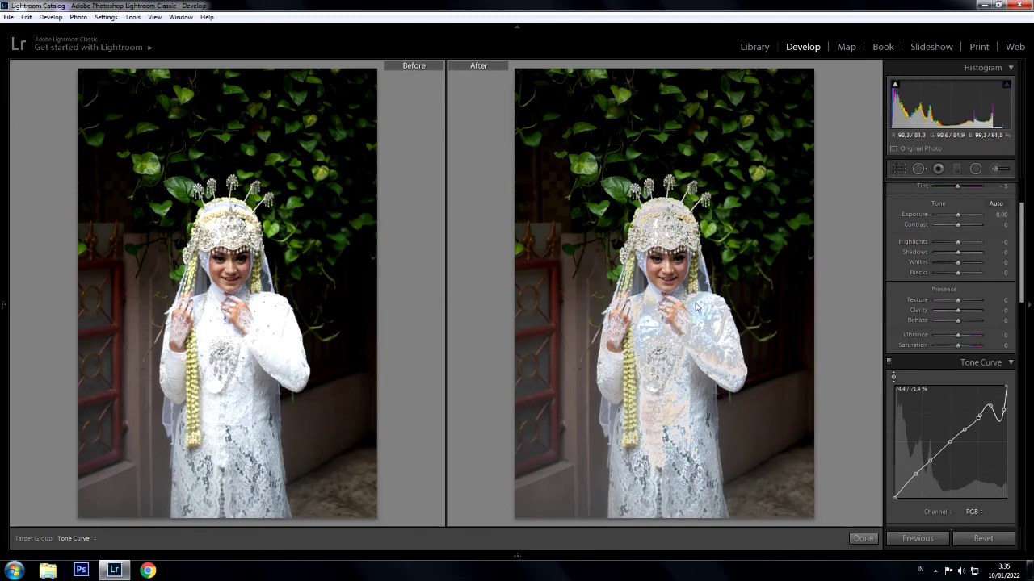
{"action": "key", "text": "ctrl+z"}
{"action": "left_click", "coordinate": [894, 375]}
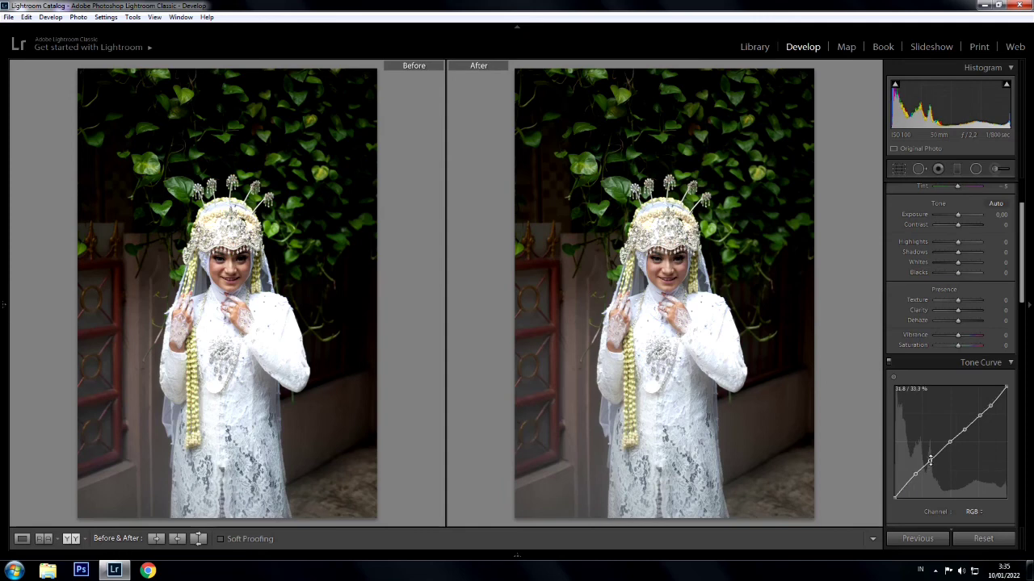
- Nudge the lower shadow point up and right to about 34.9 / 36.8%
{"action": "left_click_drag", "start_coordinate": [930, 460], "coordinate": [933, 461]}
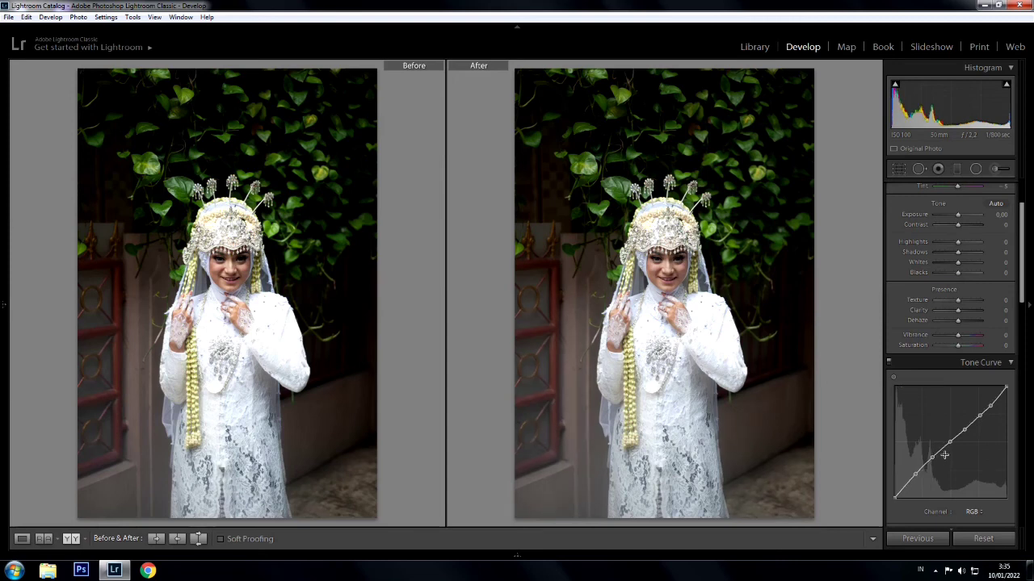
{"action": "left_click_drag", "start_coordinate": [951, 440], "coordinate": [951, 444]}
{"action": "left_click", "coordinate": [932, 457]}
{"action": "left_click_drag", "start_coordinate": [934, 458], "coordinate": [934, 458]}
{"action": "left_click", "coordinate": [974, 512]}
{"action": "left_click", "coordinate": [944, 475]}
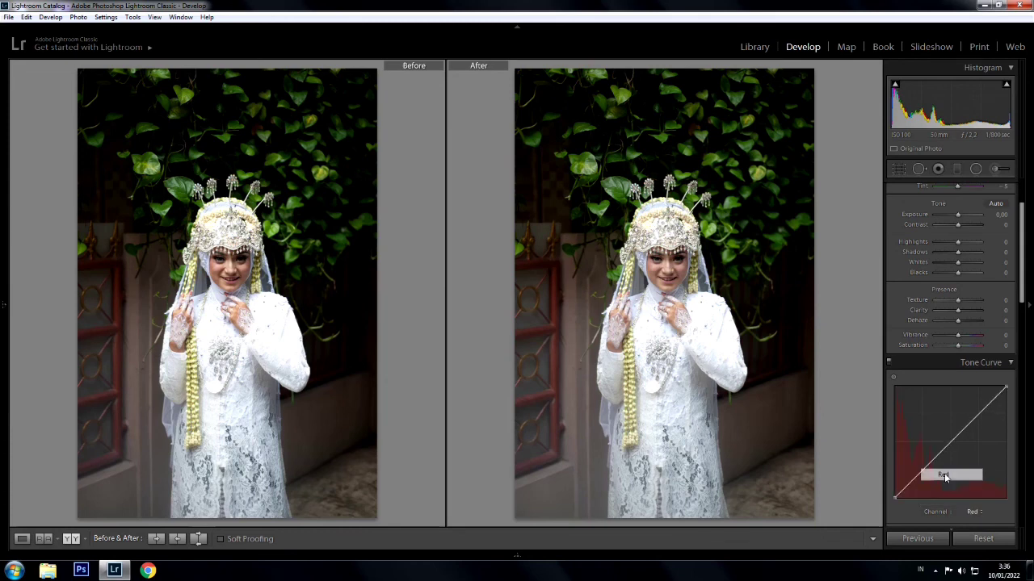
{"action": "left_click", "coordinate": [975, 509]}
{"action": "left_click", "coordinate": [946, 487]}
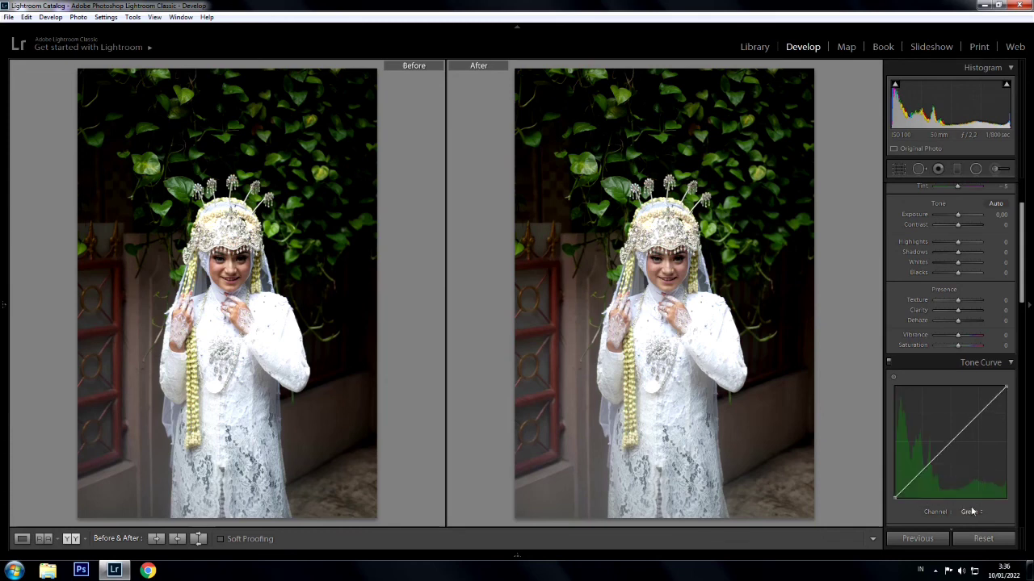
{"action": "left_click", "coordinate": [972, 514]}
{"action": "left_click", "coordinate": [944, 499]}
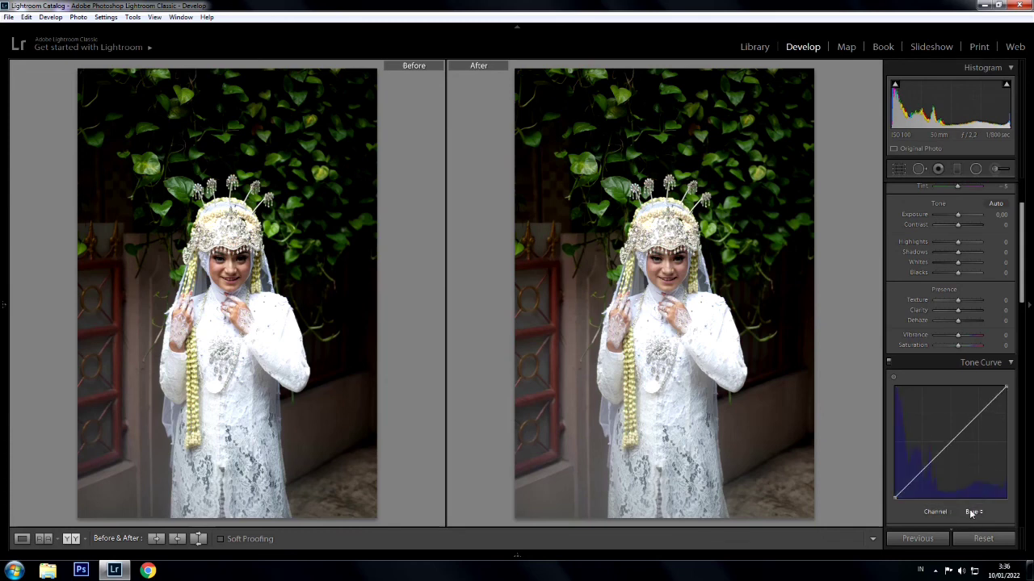
{"action": "left_click", "coordinate": [971, 512]}
{"action": "left_click", "coordinate": [944, 464]}
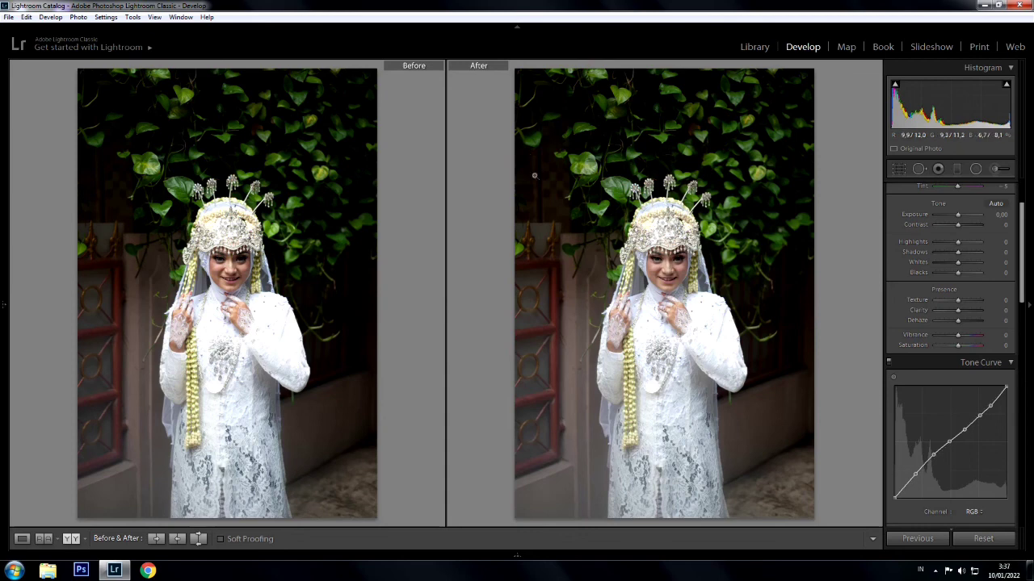
- Minimize Lightroom and bring up the desktop's right-click shortcut menu
{"action": "left_click", "coordinate": [983, 5]}
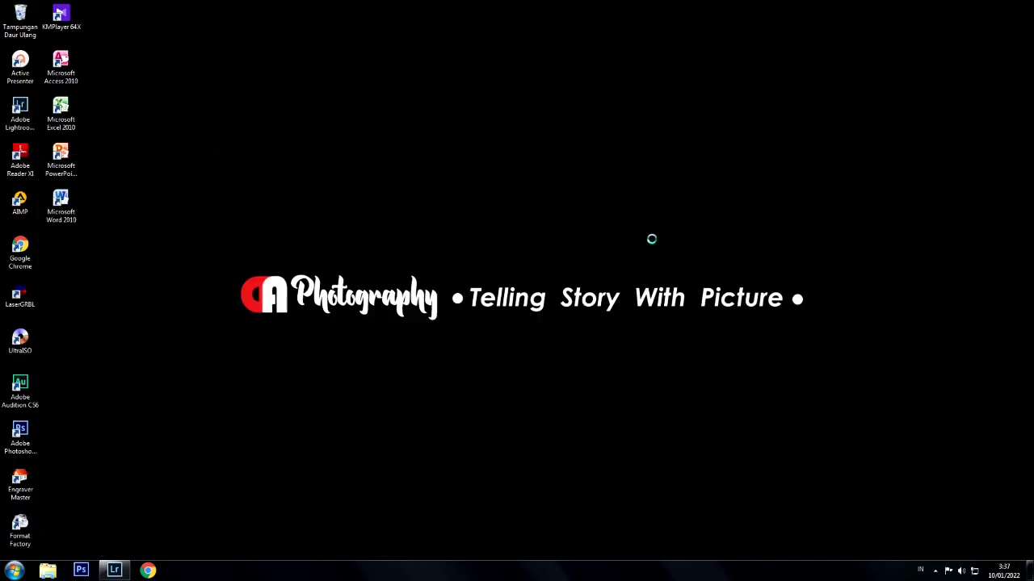
{"action": "right_click", "coordinate": [620, 216]}
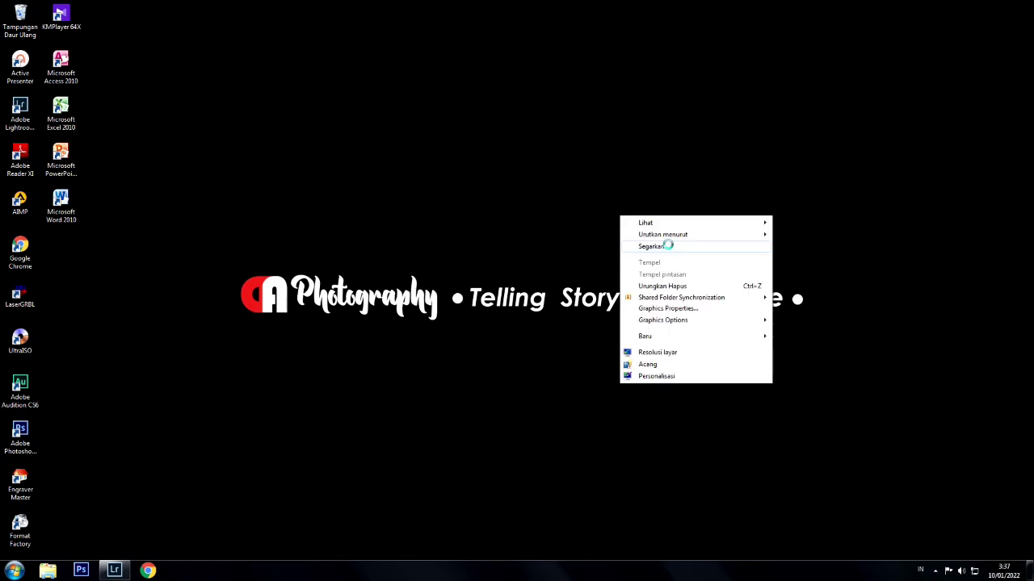